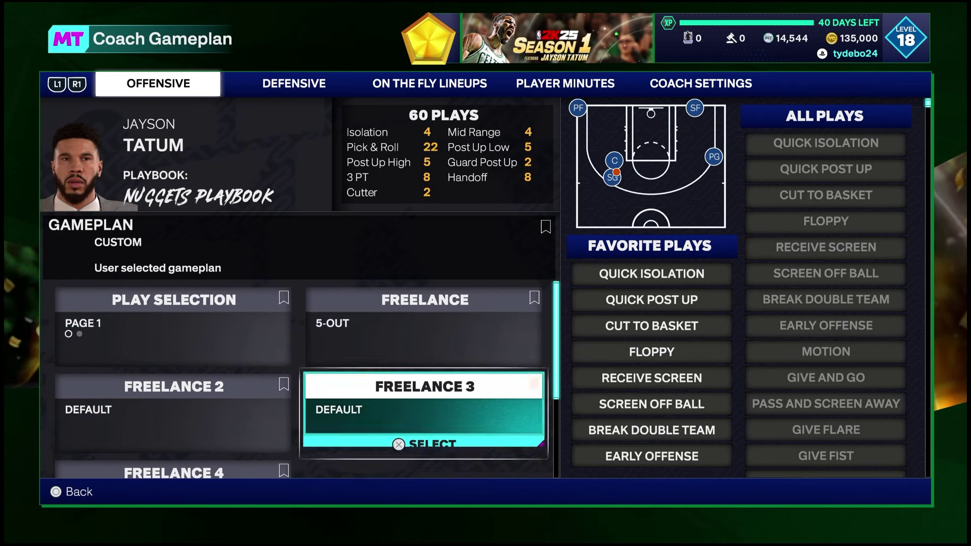
key("Left")
key("Right")
key("Up")
key("Down")
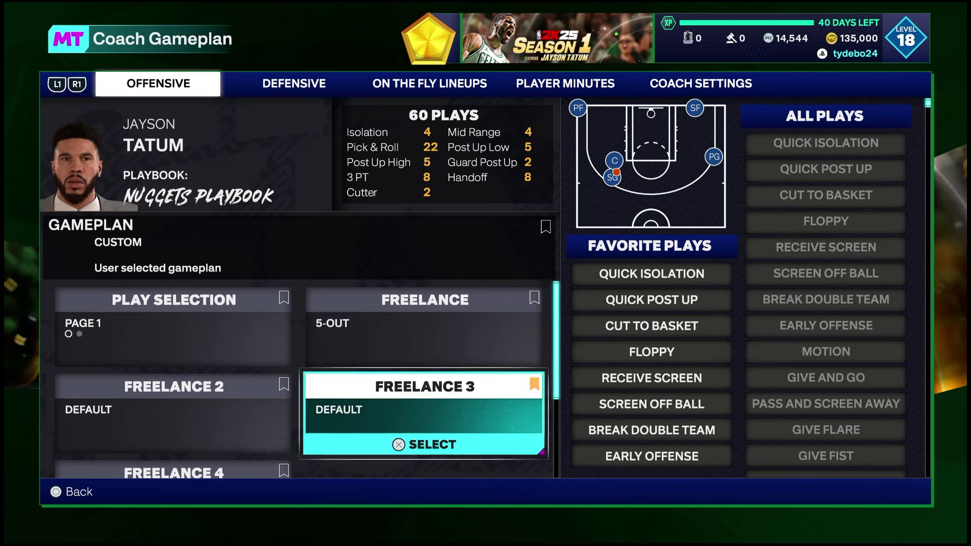
Browse the freelance offenses available for Freelance 2, from Default to Denver 2018, and close the list without choosing one.
key("Left")
key("Return")
key("Down")
key("Down")
key("Down")
key("Down")
key("Down")
key("Down")
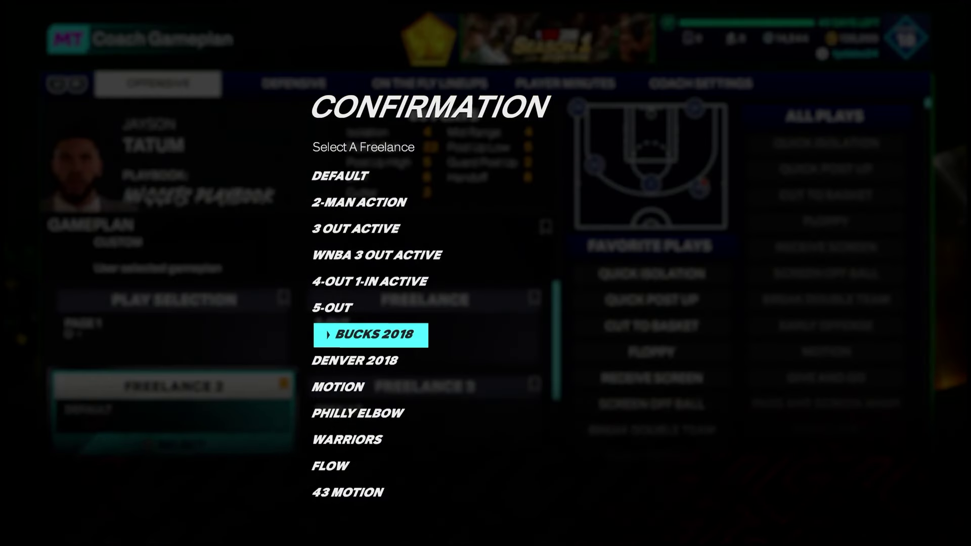
key("Down")
key("Escape")
key("Right")
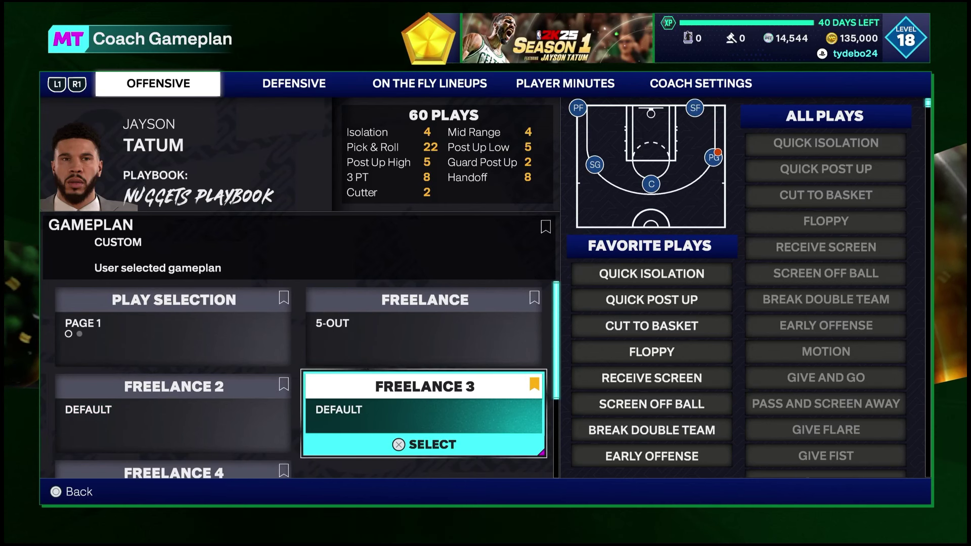
key("Up")
key("Down")
key("Left")
key("Right")
key("Up")
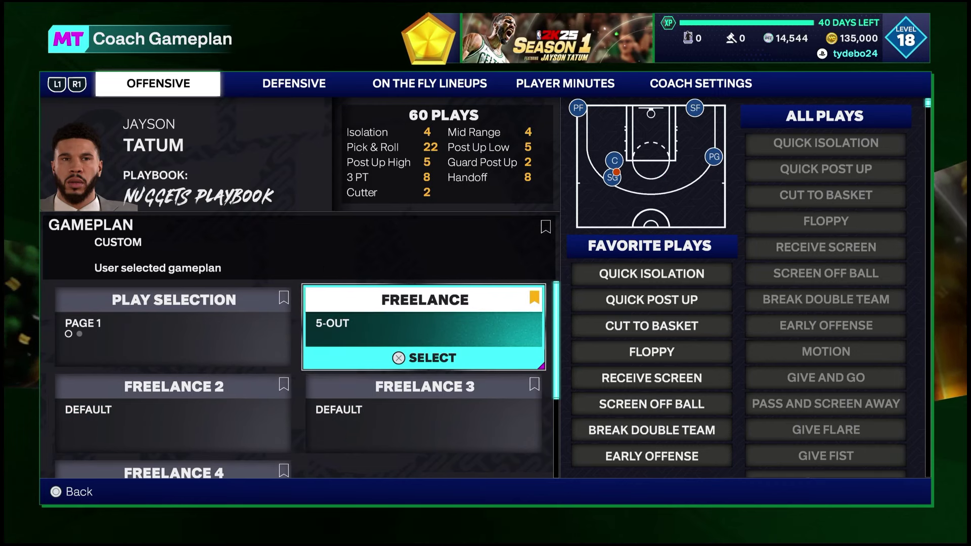
Display the defensive gameplan and review its settings from On-Ball Pressure through Cutter Help Rules.
key("e")
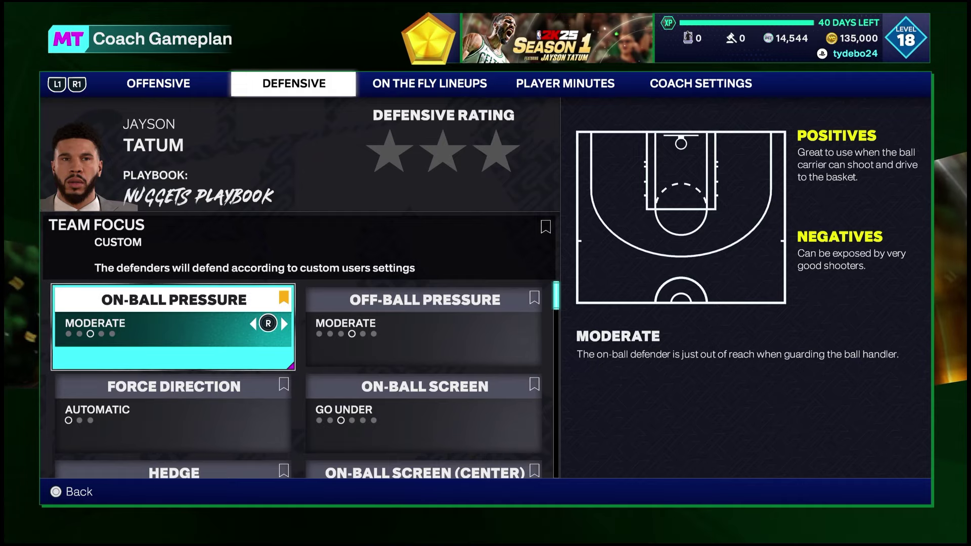
key("Down")
key("Down")
key("Down")
key("Down")
key("Down")
key("Down")
key("Down")
key("Down")
key("Down")
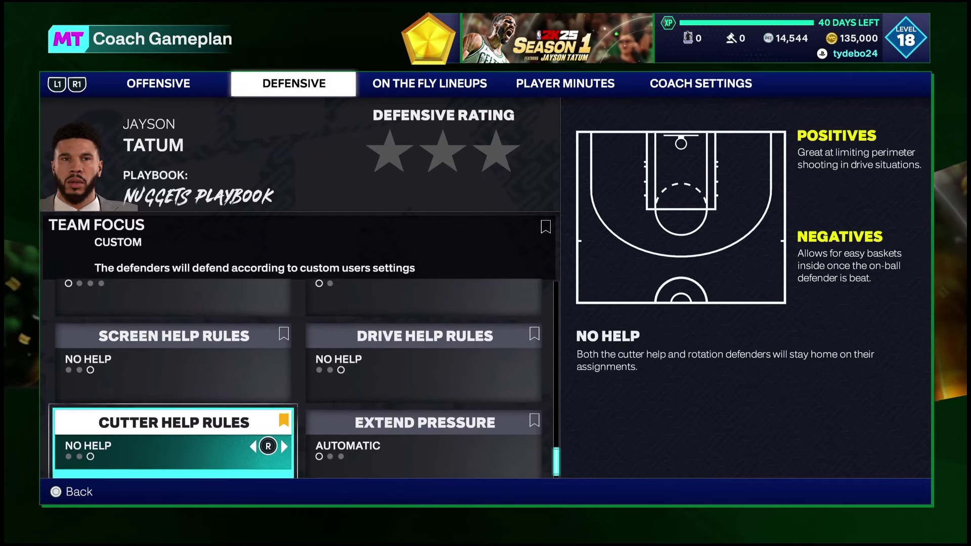
key("Up")
key("Up")
key("Up")
key("Up")
key("Up")
key("Up")
key("Up")
key("Up")
key("Up")
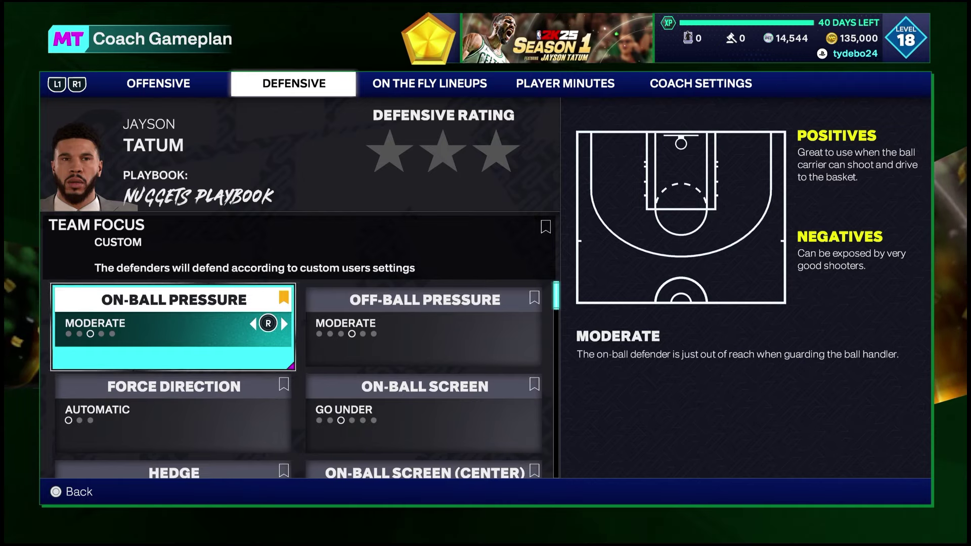
Check the off-ball switching, pre-rotate and help rules in the defensive gameplan, and return to On-Ball Pressure.
key("Down")
key("Down")
key("Down")
key("Down")
key("Down")
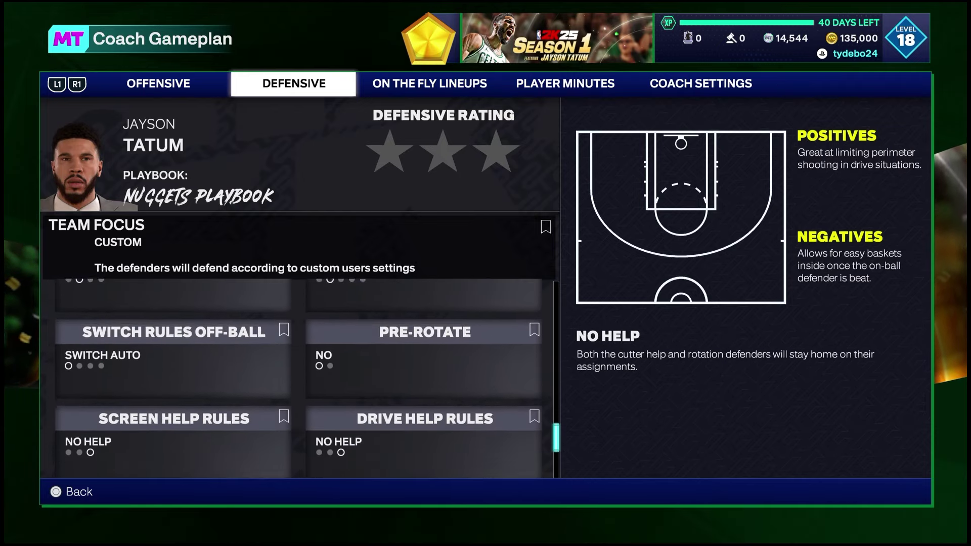
key("Up")
key("Up")
key("Up")
key("Up")
key("Up")
key("Up")
key("Up")
key("Up")
key("Up")
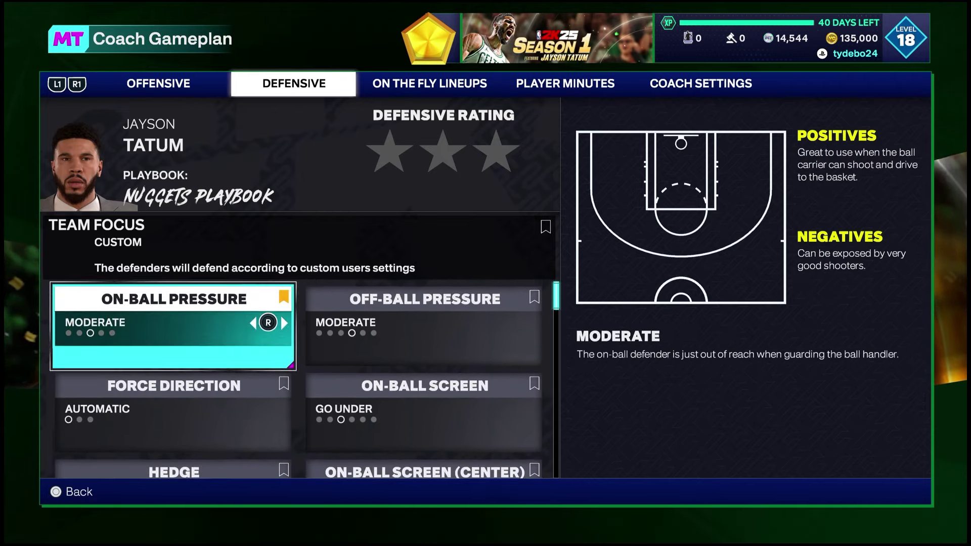
Examine the On-Ball Screen, Hedge (Center) and Stay Attached defensive settings.
key("Right")
key("Down")
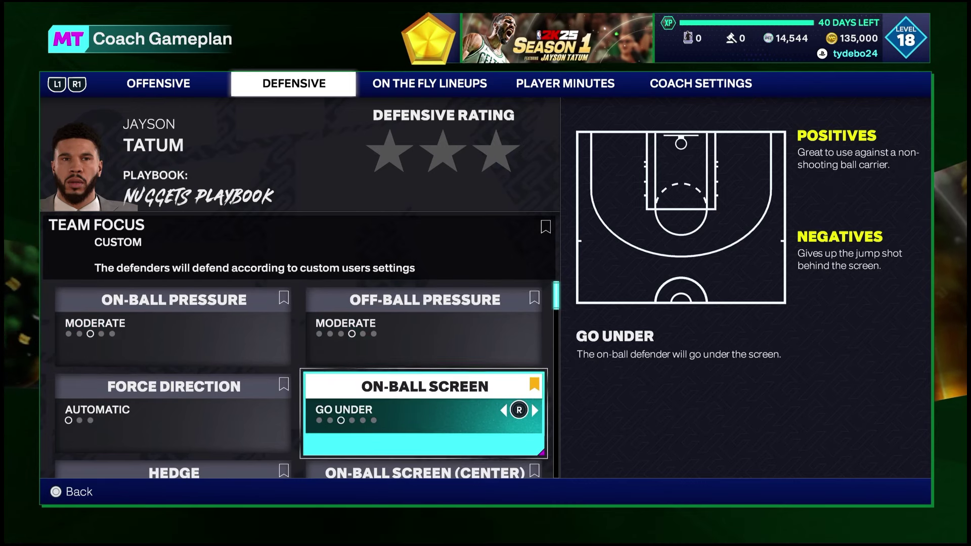
key("Left")
key("Down")
key("Down")
key("Up")
key("Right")
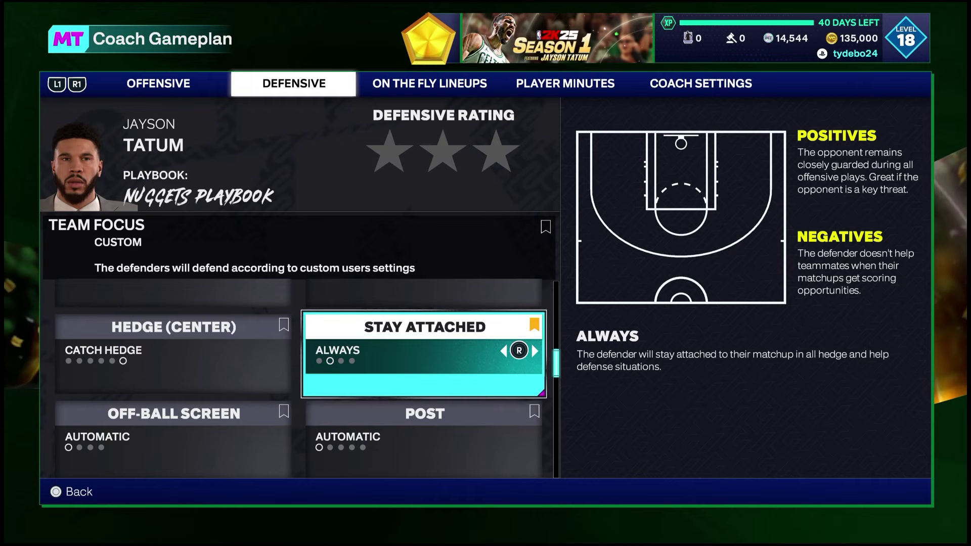
Examine the Drive Help Rules, Cutter Help Rules and Screen Help Rules settings.
key("Down")
key("Down")
key("Down")
key("Down")
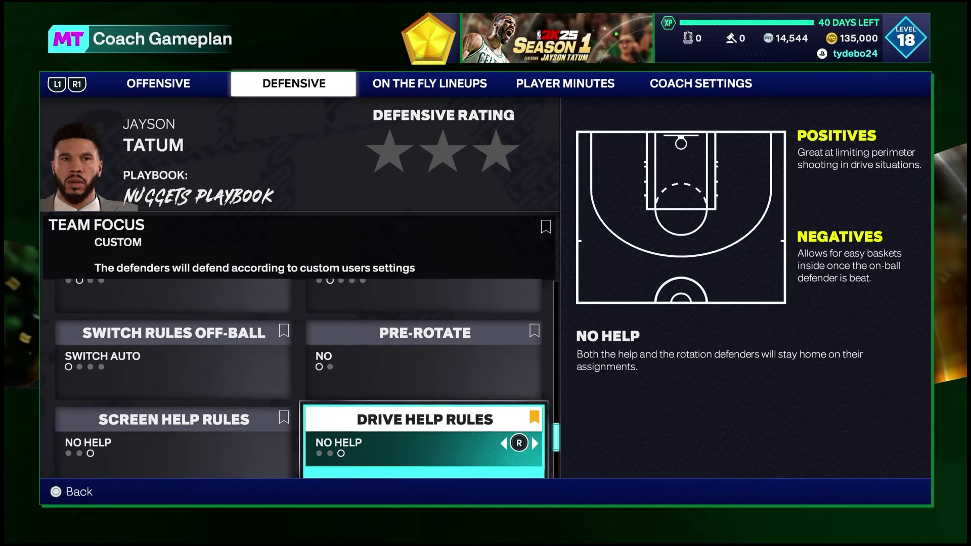
key("Down")
key("Left")
key("Right")
key("Up")
key("Down")
key("Left")
key("Up")
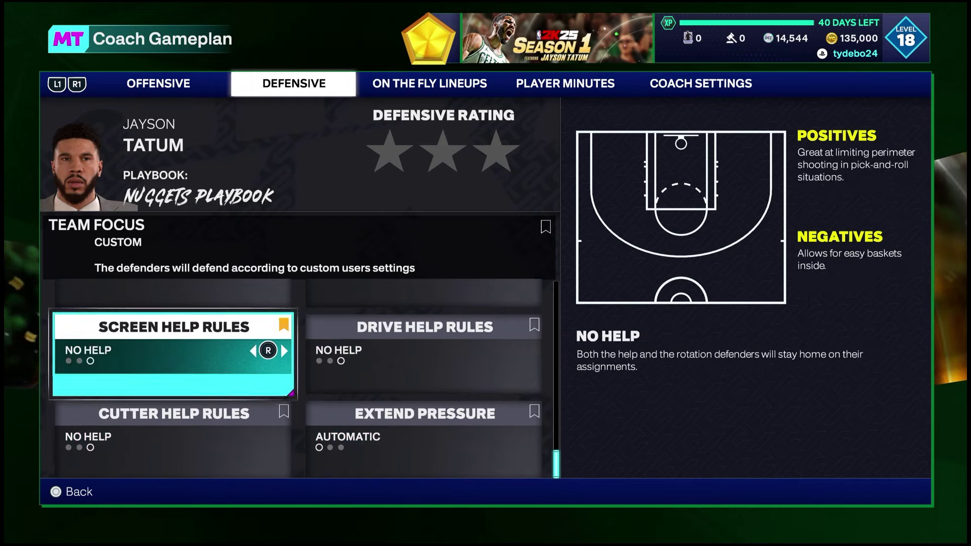
Go over the defensive settings again between Screen Help Rules and On-Ball Pressure, including the double-team options.
key("Up")
key("Right")
key("Up")
key("Up")
key("Up")
key("Up")
key("Up")
key("Down")
key("Left")
key("Up")
key("Right")
key("Down")
key("Down")
key("Down")
key("Down")
key("Down")
key("Down")
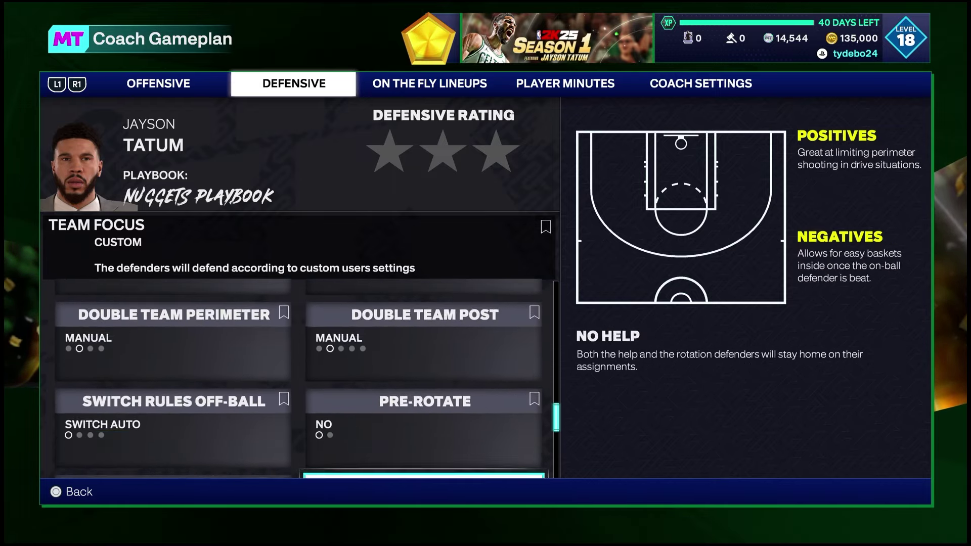
key("Up")
key("Up")
key("Up")
key("Up")
key("Up")
key("Up")
key("Left")
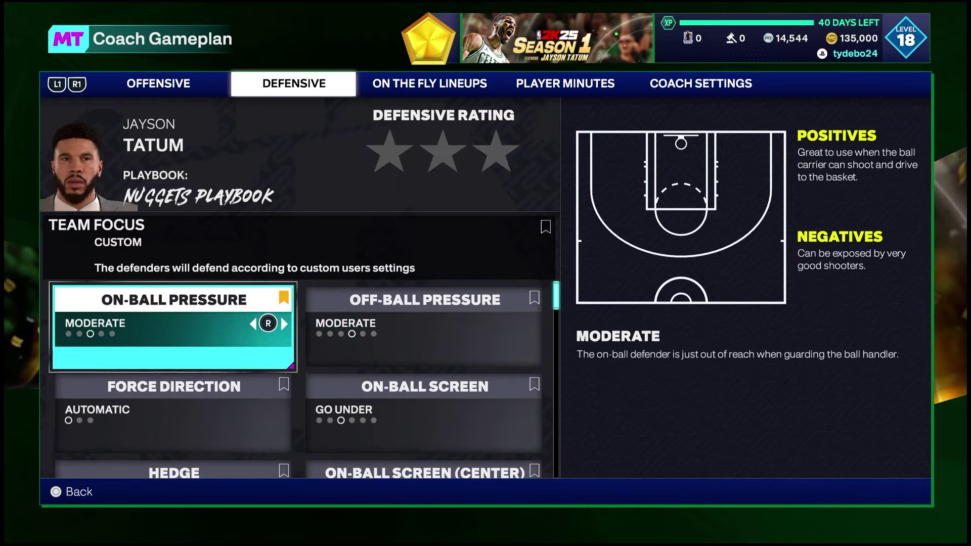
Review the pressure, on-ball screen and hedge settings in the first part of the defensive gameplan.
key("Right")
key("Down")
key("Down")
key("Down")
key("Left")
key("Up")
key("Up")
key("Up")
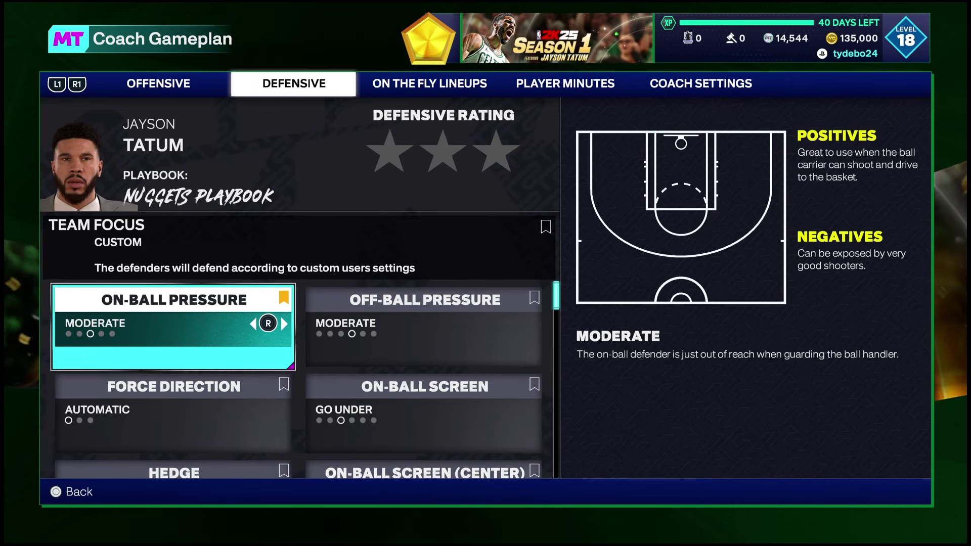
key("Down")
key("Right")
key("Up")
key("Left")
key("Down")
key("Right")
key("Up")
key("Left")
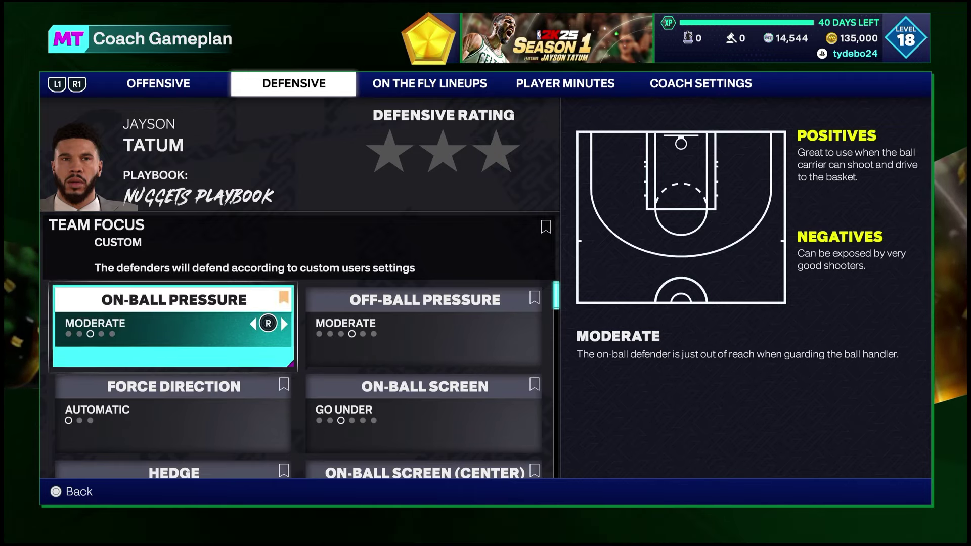
Inspect the Double Team Perimeter setting and the help rules listed after it in the defensive gameplan.
key("Down")
key("Down")
key("Down")
key("Down")
key("Down")
key("Down")
key("Down")
key("Down")
key("Up")
key("Up")
key("Up")
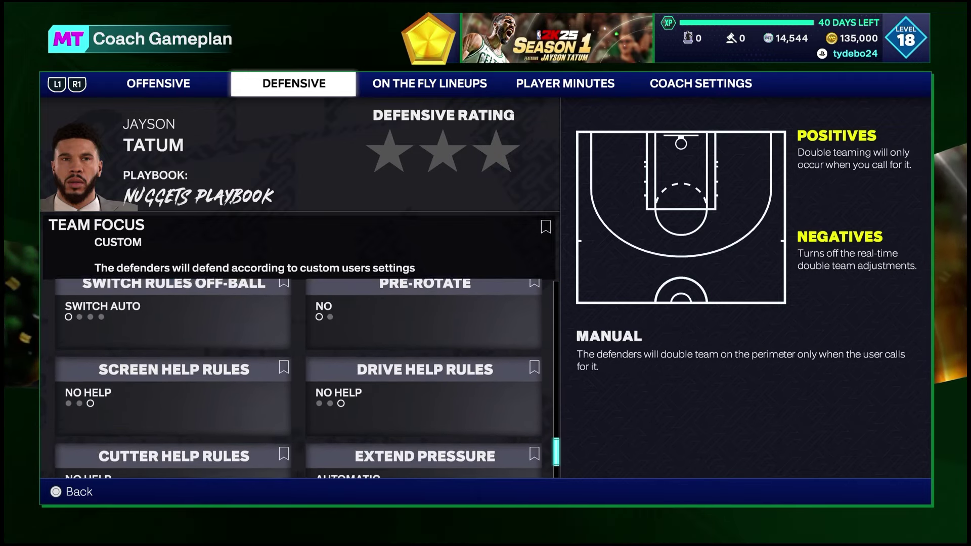
key("Up")
key("Up")
key("Up")
key("Up")
key("Up")
key("Right")
key("Down")
key("Up")
key("Down")
key("Left")
key("Right")
key("Up")
key("Left")
key("Down")
key("Right")
key("Up")
key("Left")
Look over the Hedge, Stay Attached and Off-Ball Screen settings and return to On-Ball Pressure.
key("Down")
key("Down")
key("Down")
key("Down")
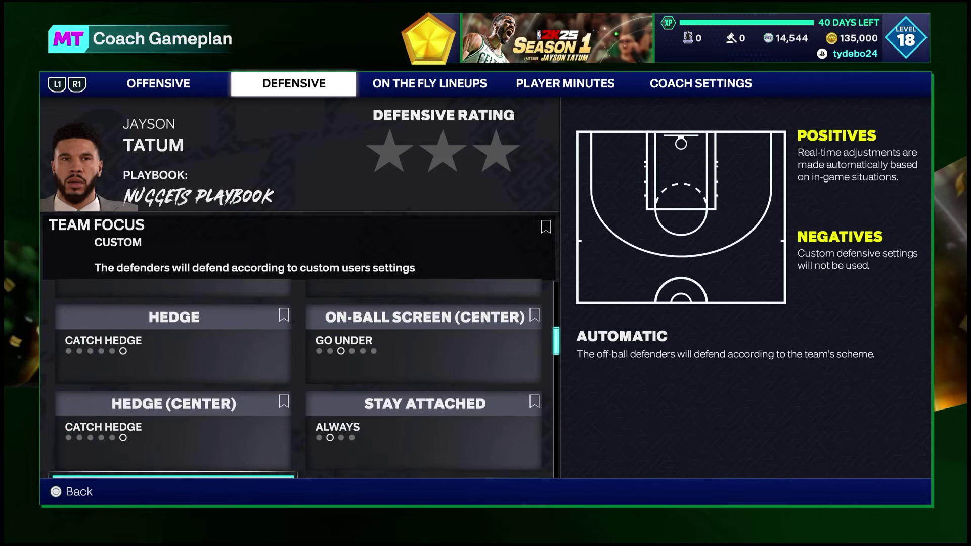
key("Down")
key("Down")
key("Up")
key("Right")
key("Up")
key("Left")
key("Up")
key("Up")
key("Up")
key("Up")
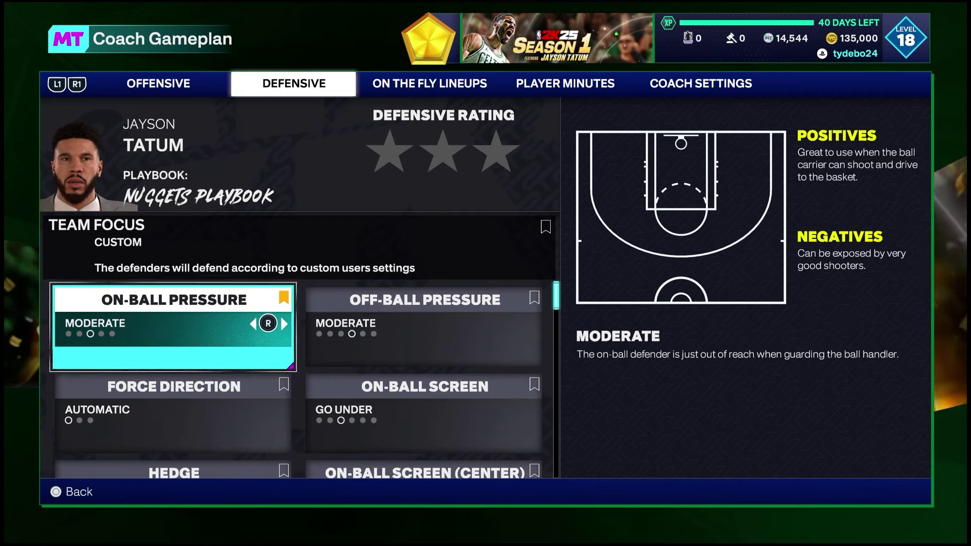
Display the on-the-fly lineups and compare the Tall, Quick and Three Point lineups.
key("e")
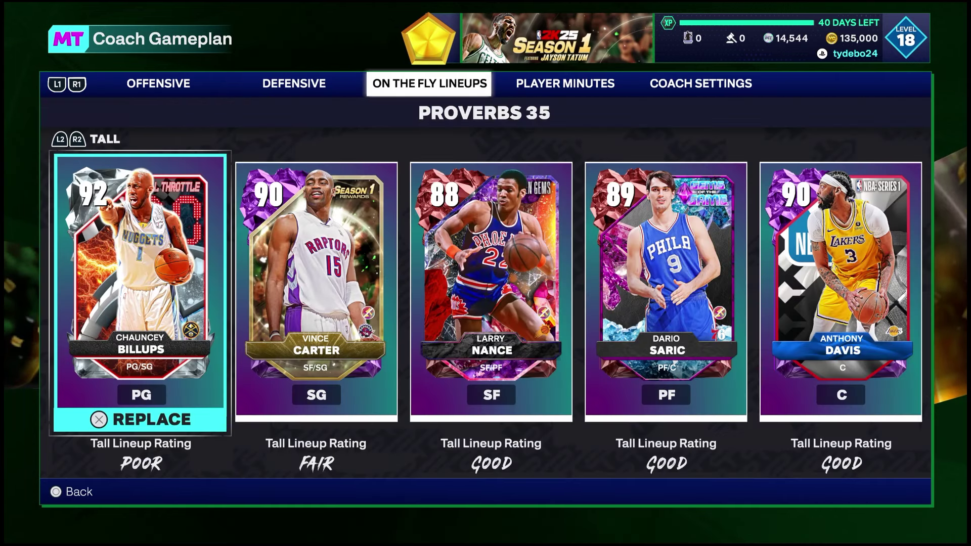
key("Right")
key("r")
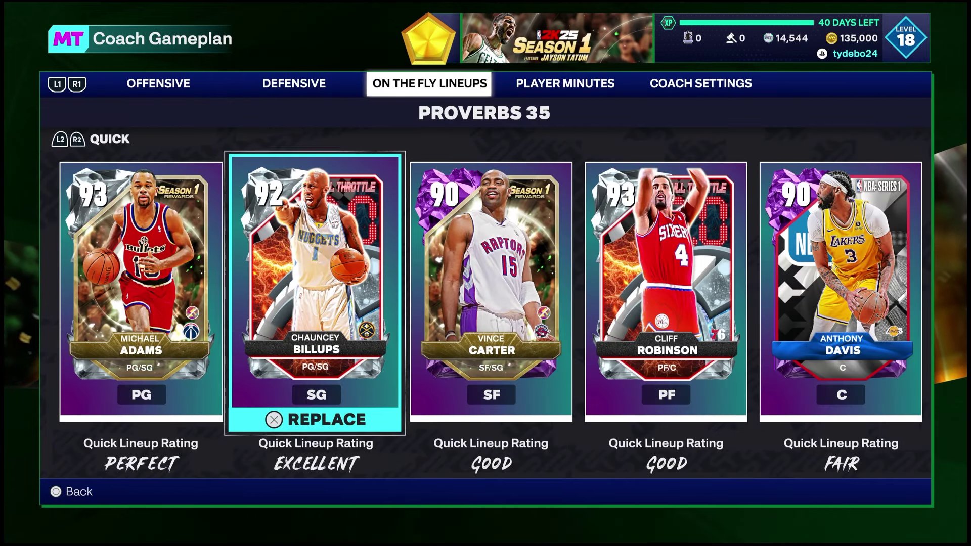
key("Page_Down")
key("Page_Down")
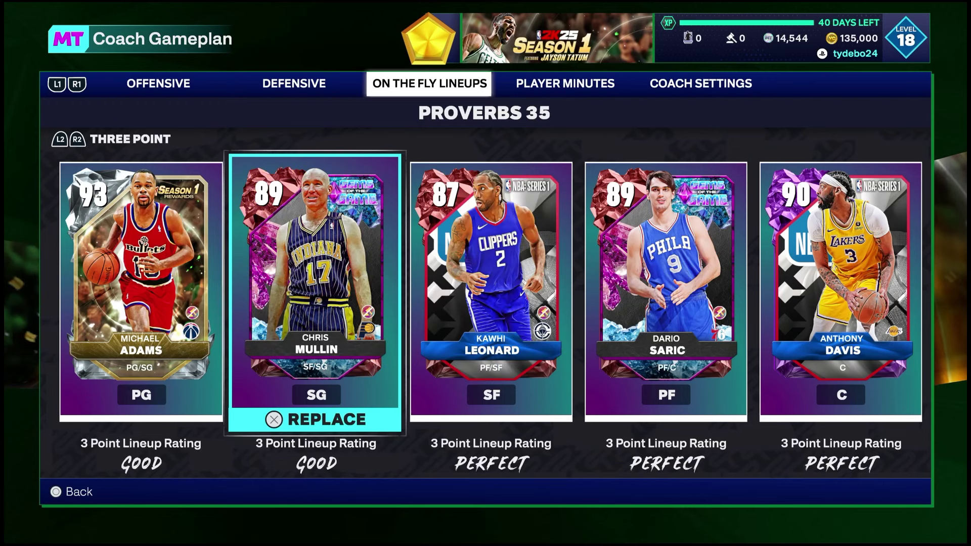
key("Page_Down")
key("Page_Down")
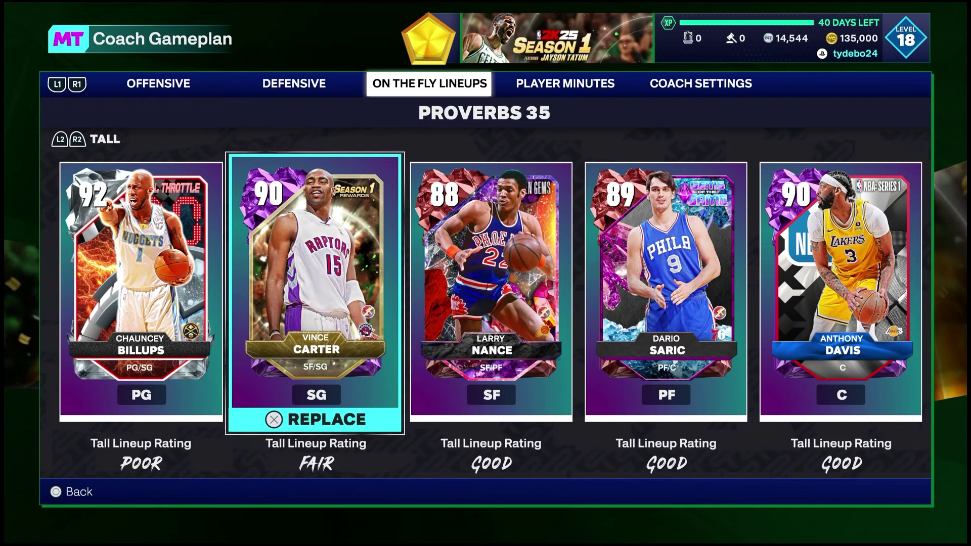
Compare the Tall and Quick on-the-fly lineups once more and return to the list of saved lineups.
key("Page_Down")
key("Page_Down")
key("Page_Up")
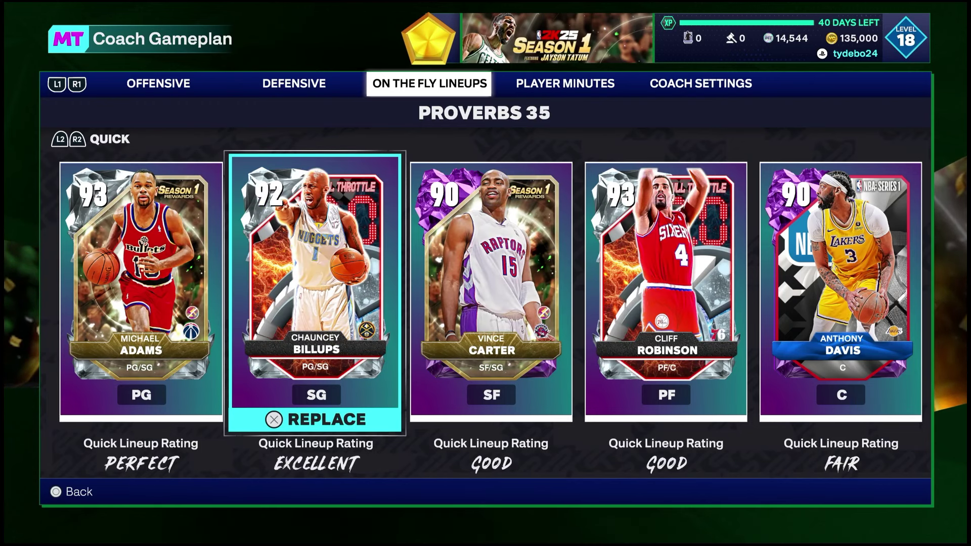
key("Page_Down")
key("Page_Down")
key("Page_Down")
key("Page_Up")
key("Escape")
key("Escape")
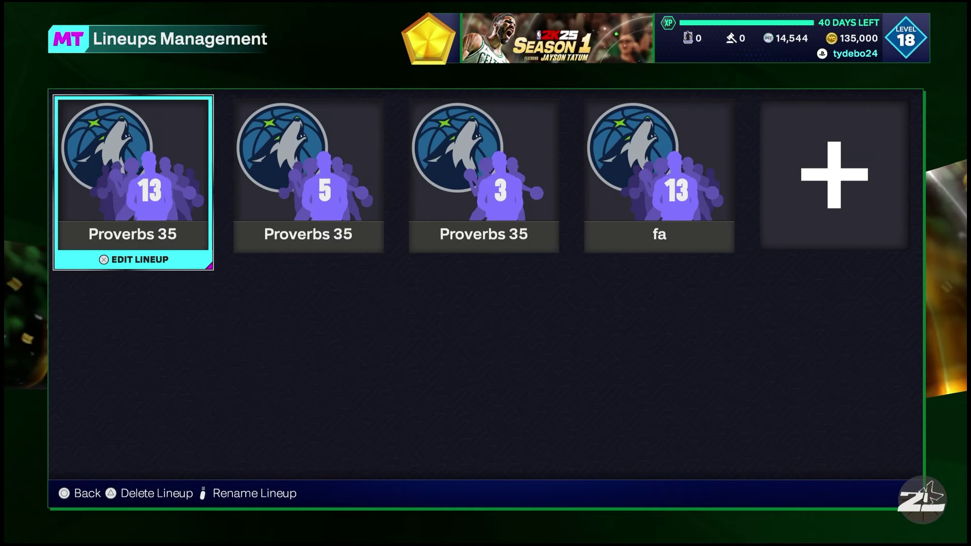
Open the first Proverbs 35 lineup and look over its bench players.
key("Return")
key("Right")
key("Right")
key("Right")
key("Right")
key("Right")
key("Left")
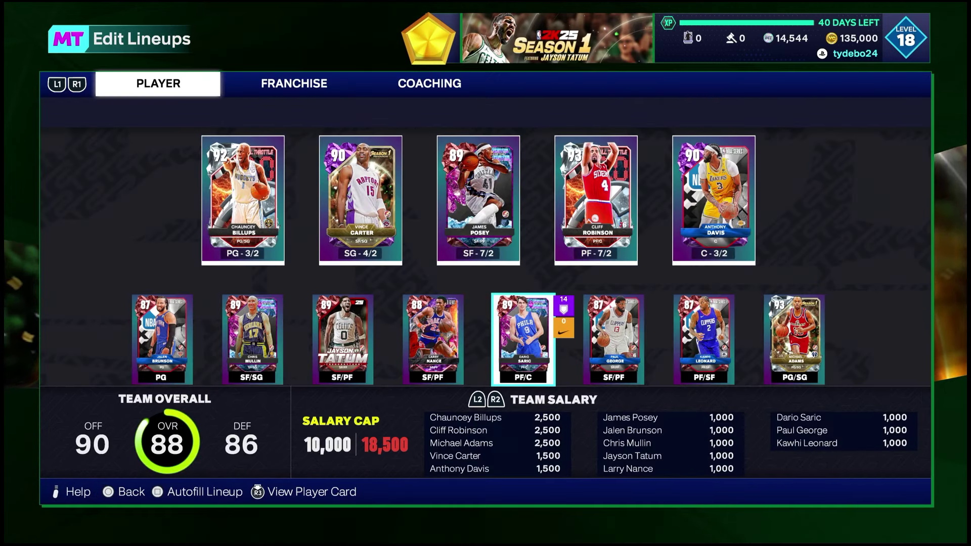
key("Left")
key("Left")
key("Left")
key("Left")
key("Right")
key("Right")
key("Right")
key("Right")
key("Left")
key("Left")
key("Left")
key("Left")
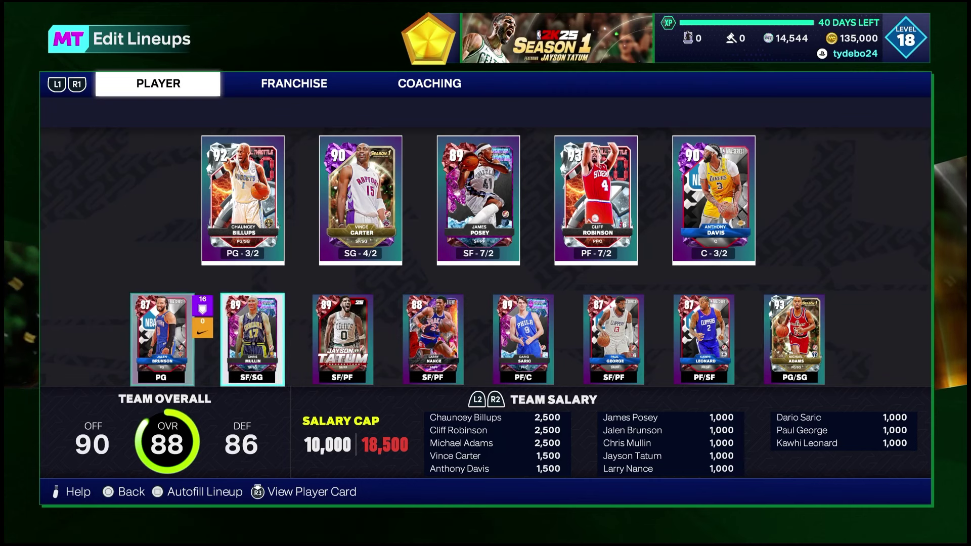
key("Right")
key("Right")
key("Right")
key("Right")
key("Right")
key("Right")
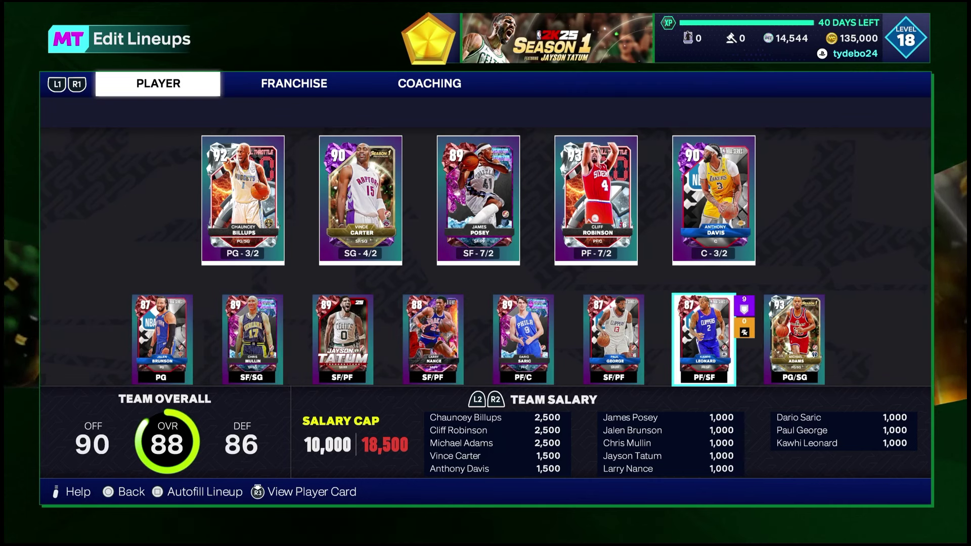
Swap the bench spots of Jalen Brunson and Michael Adams so that Adams is first on the bench.
key("Left")
key("Left")
key("Left")
key("Left")
key("Left")
key("Left")
key("Return")
key("Right")
key("Right")
key("Right")
key("Right")
key("Right")
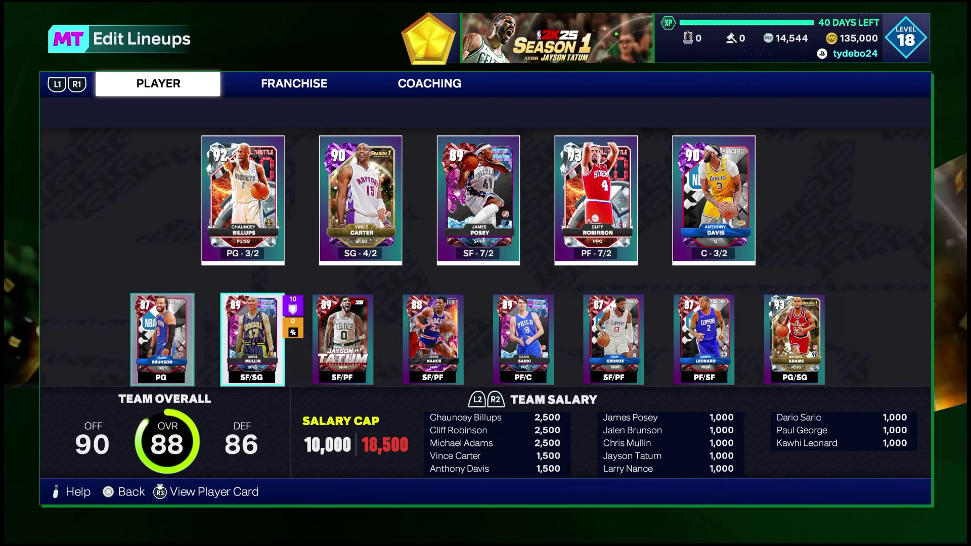
key("Right")
key("Right")
key("Return")
Look over the reordered bench of the Proverbs 35 lineup.
key("Left")
key("Left")
key("Left")
key("Left")
key("Left")
key("Left")
key("Left")
key("Right")
key("Right")
key("Right")
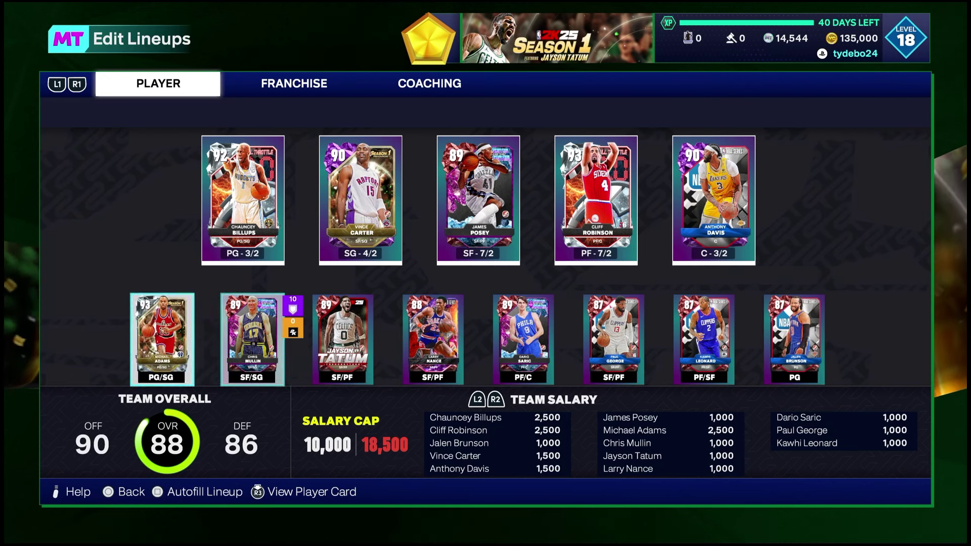
key("Left")
key("Right")
key("Right")
key("Left")
key("Left")
key("Left")
key("Left")
key("Right")
key("Right")
key("Right")
key("Right")
Open the coach gameplan from the coaching page and display the Tall on-the-fly lineup.
key("r")
key("e")
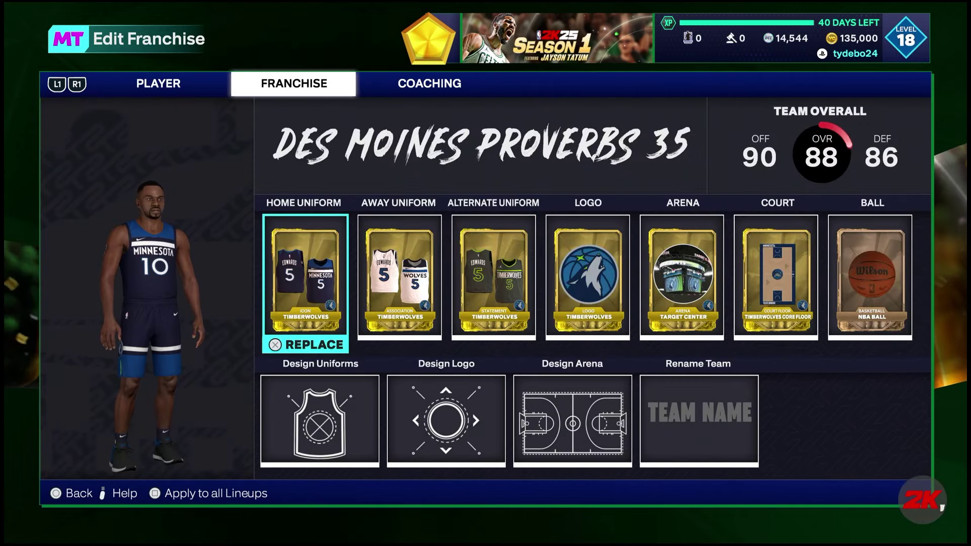
key("e")
key("Down")
key("Down")
key("Return")
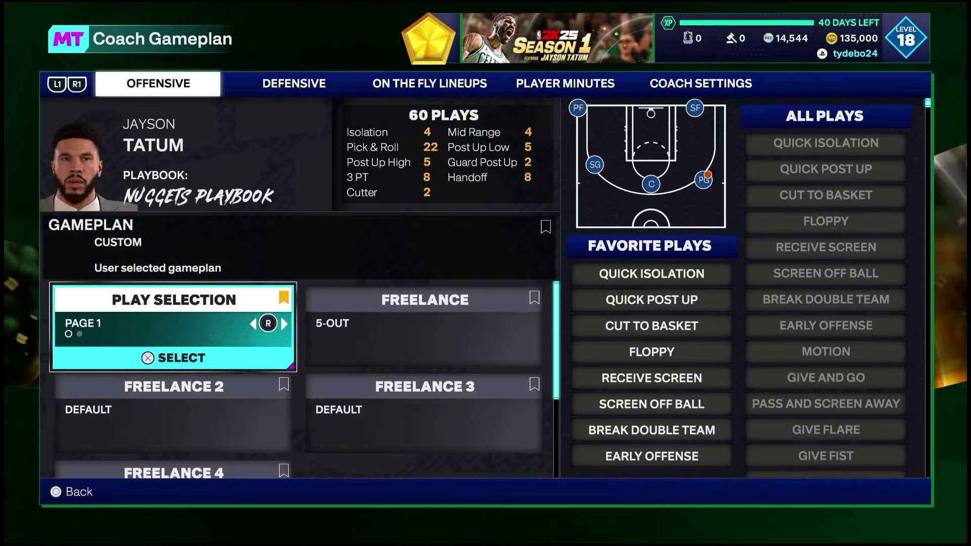
key("e")
key("e")
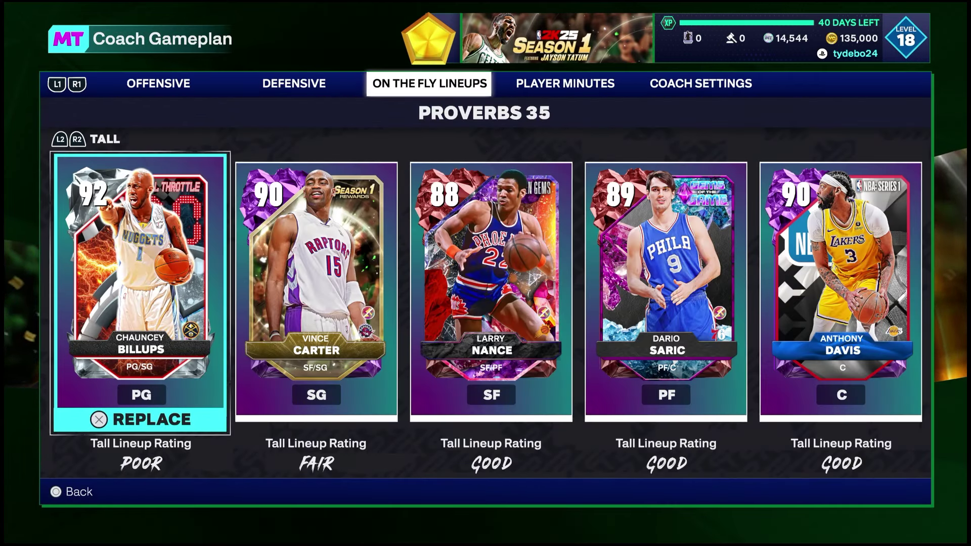
Look through the Tall lineup's players and view the replacement candidates for Chauncey Billups.
key("Right")
key("Left")
key("Right")
key("Right")
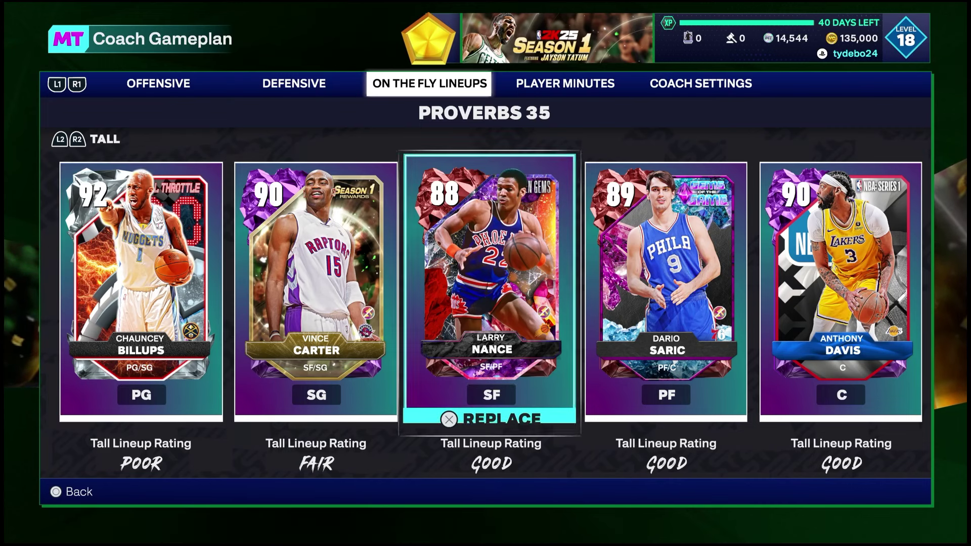
key("Left")
key("Right")
key("Left")
key("Left")
key("Return")
key("Left")
key("Escape")
key("Right")
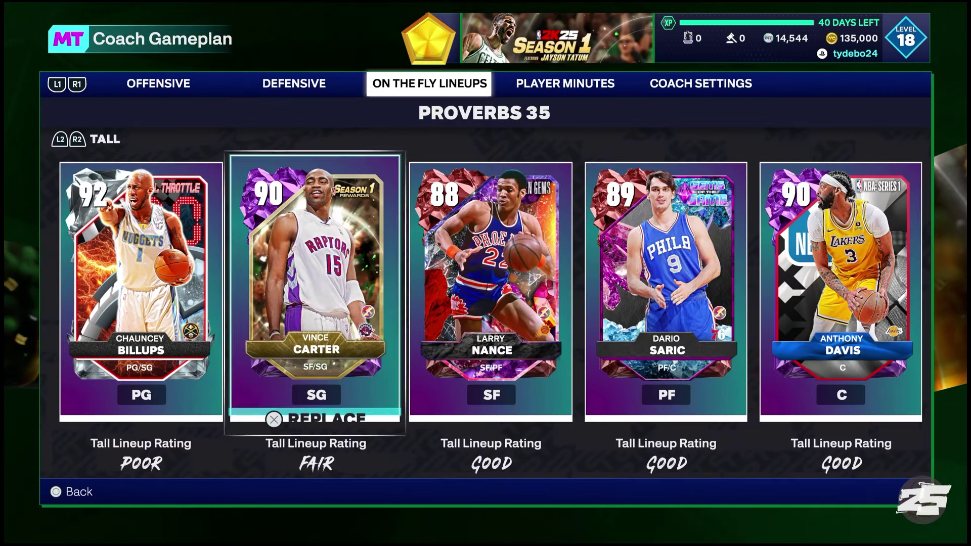
Browse the replacement candidates for Vince Carter in the Tall lineup and display the Quick lineup.
key("Return")
key("Right")
key("Right")
key("Right")
key("Escape")
key("Page_Down")
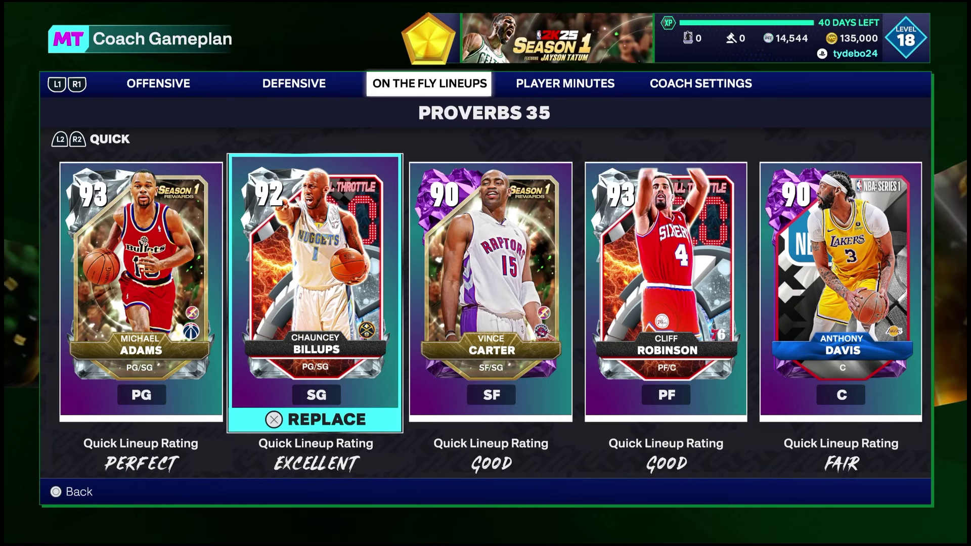
Leave the coach gameplan and check the bench order on the lineup's player page.
key("q")
key("q")
key("Escape")
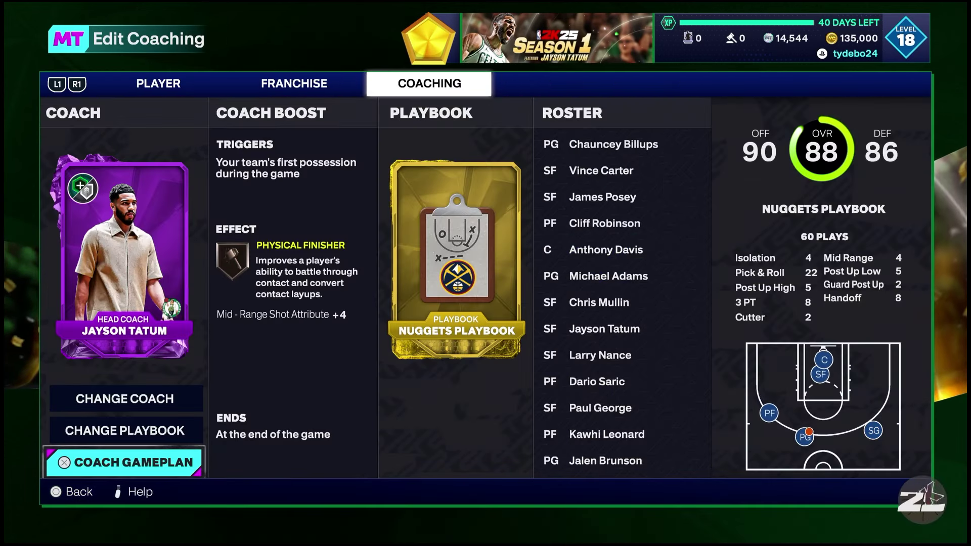
key("q")
key("q")
key("Down")
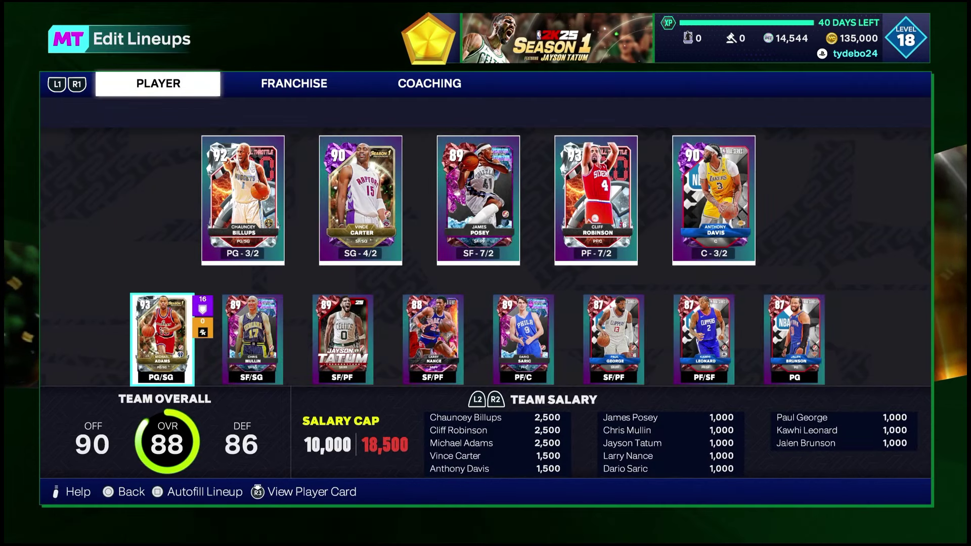
key("Right")
key("Right")
key("q")
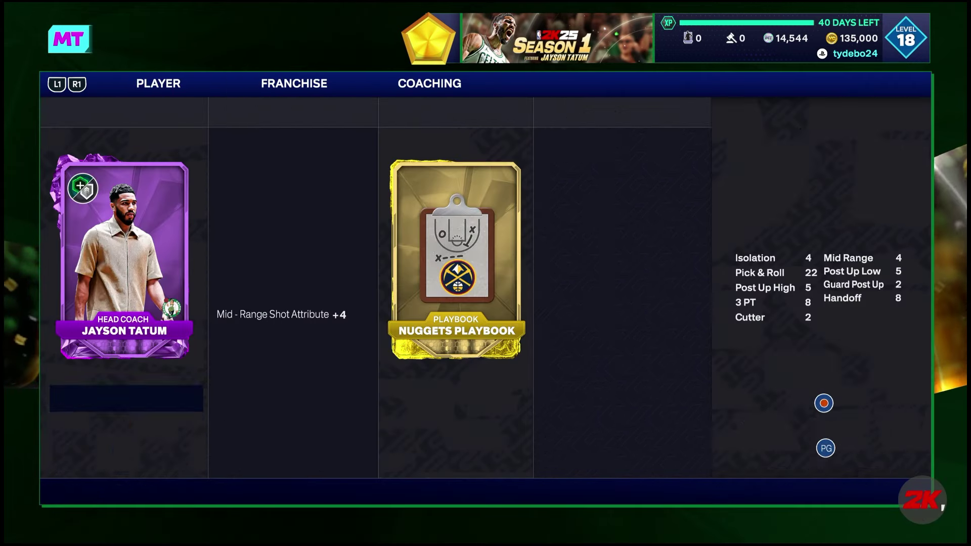
Reopen the coach gameplan and display the Tall on-the-fly lineup again.
key("e")
key("q")
key("Down")
key("Down")
key("Return")
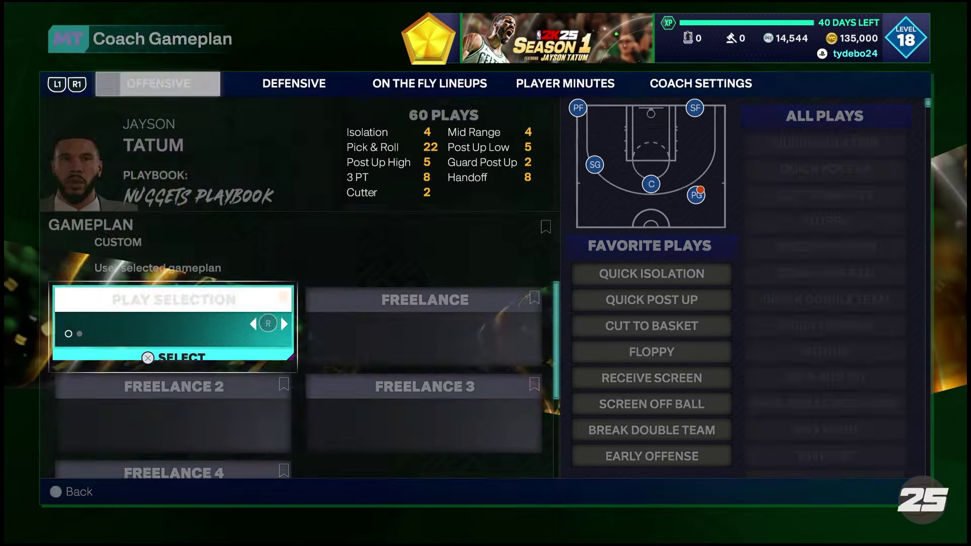
key("e")
key("e")
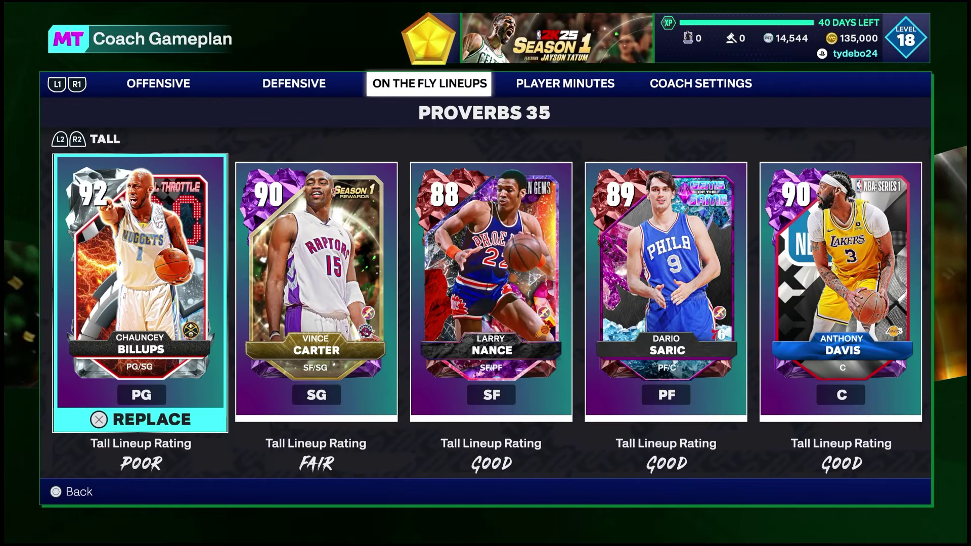
Replace the Tall lineup's point guard with Michael Adams and its shooting guard with Chris Mullin.
key("Return")
key("Return")
key("Right")
key("Return")
key("Right")
key("Right")
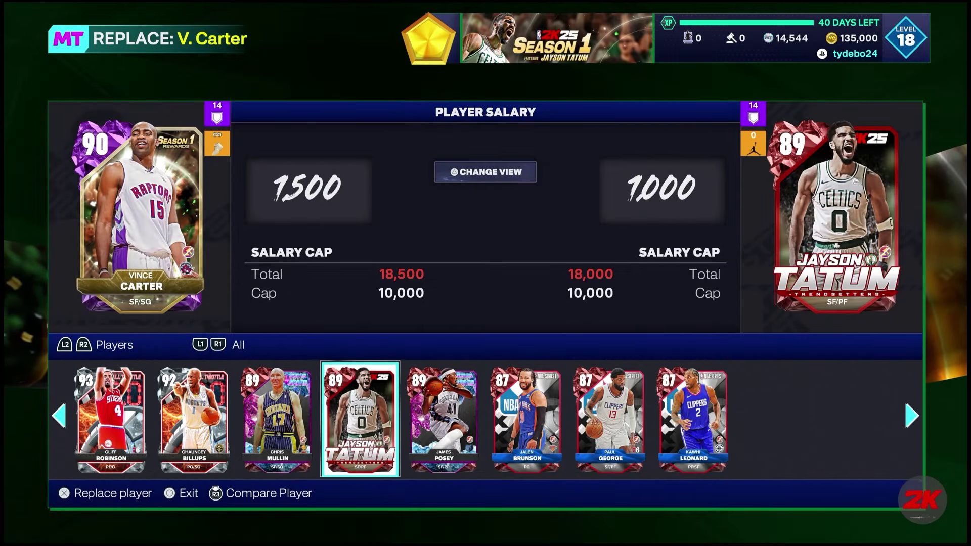
key("Return")
Replace the Tall lineup's small forward with Jayson Tatum.
key("Right")
key("Return")
key("Return")
Replace Dario Saric at power forward in the Tall lineup with Cliff Robinson.
key("Right")
key("Return")
key("Left")
key("Return")
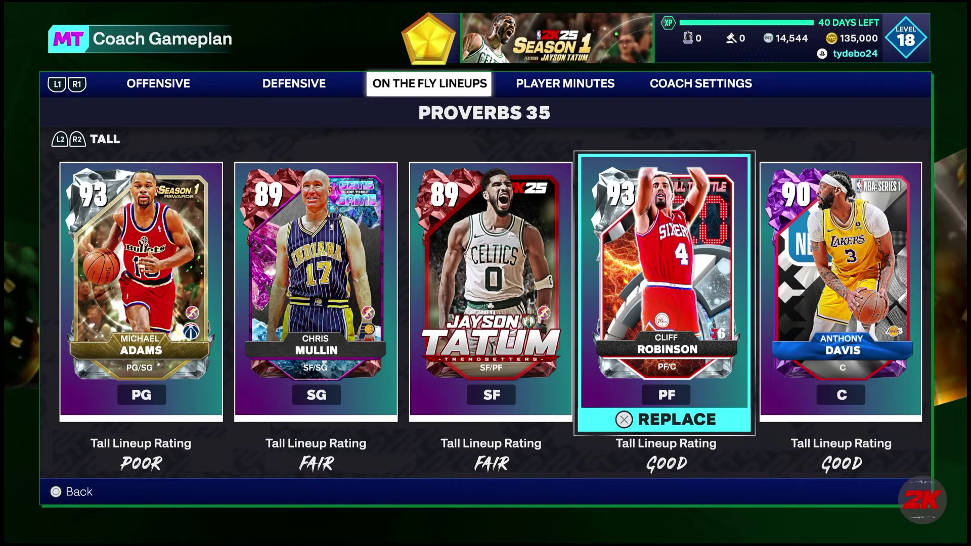
View the replacement candidates for Cliff Robinson and Anthony Davis in the Tall lineup.
key("Return")
key("Escape")
key("Right")
key("Left")
key("Left")
key("Right")
key("Right")
key("Return")
key("Right")
key("Escape")
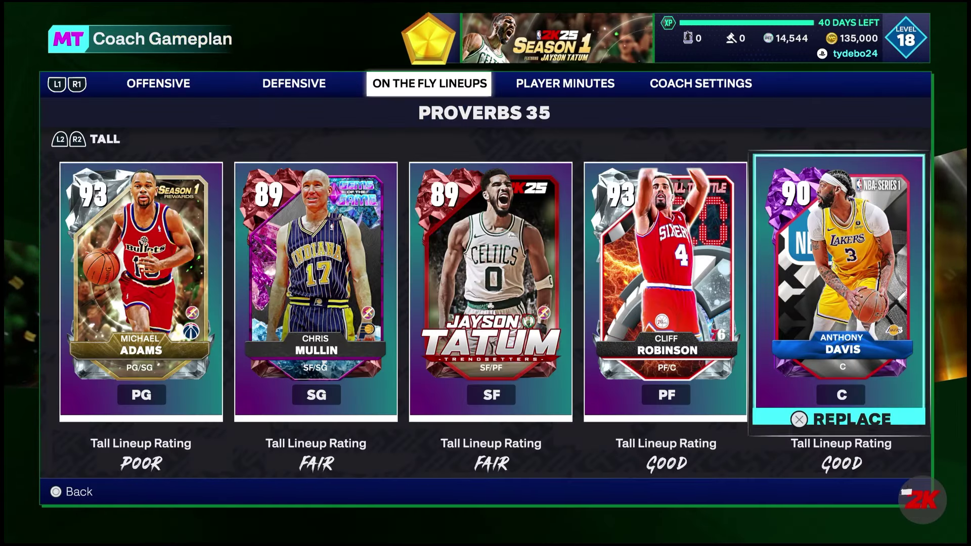
Replace Anthony Davis at center in the Tall lineup with Dario Saric.
key("Return")
key("Right")
key("Right")
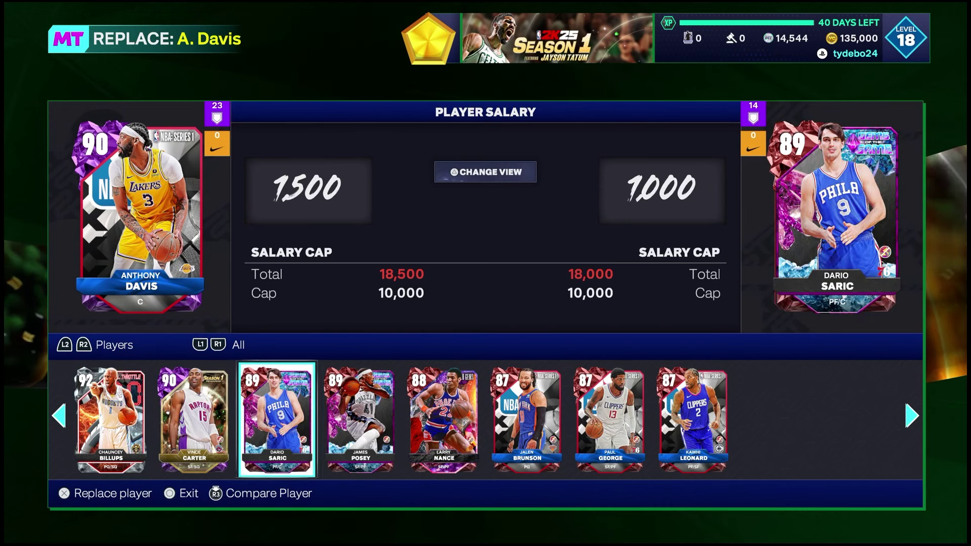
key("Return")
Replace Cliff Robinson at power forward in the Tall lineup with Larry Nance.
key("Left")
key("Return")
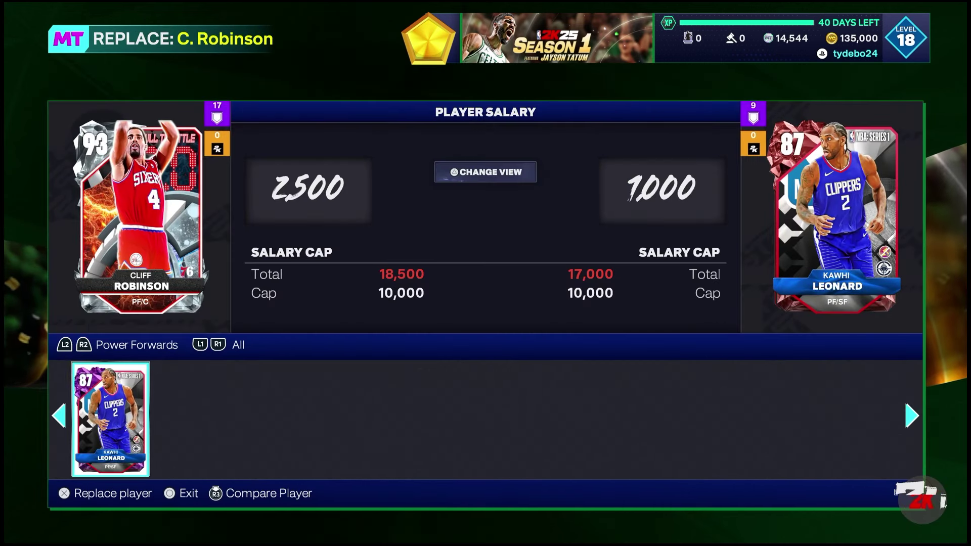
key("Page_Down")
key("Page_Up")
key("Page_Up")
key("Right")
key("Right")
key("Return")
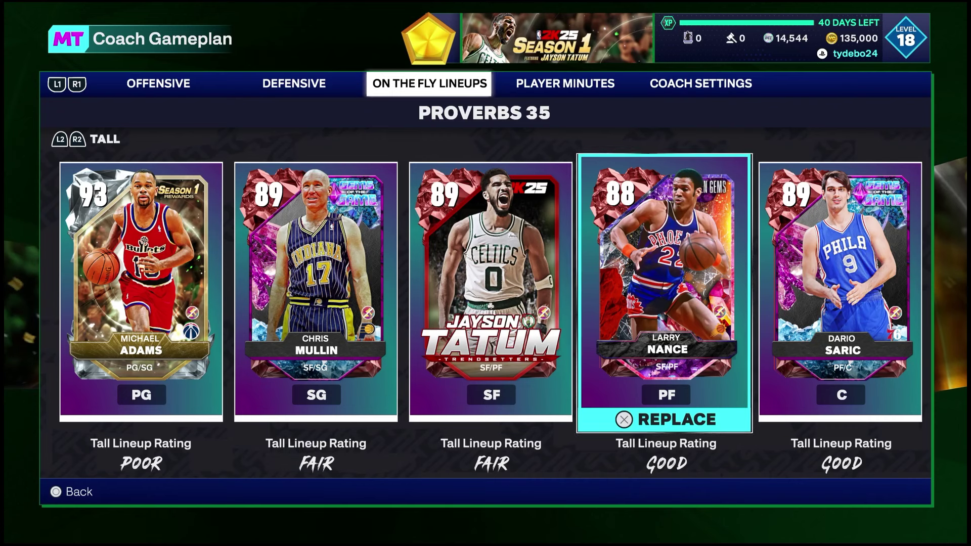
Review the edited Tall lineup, compare it with the Quick lineup and display the Custom lineup.
key("Left")
key("Left")
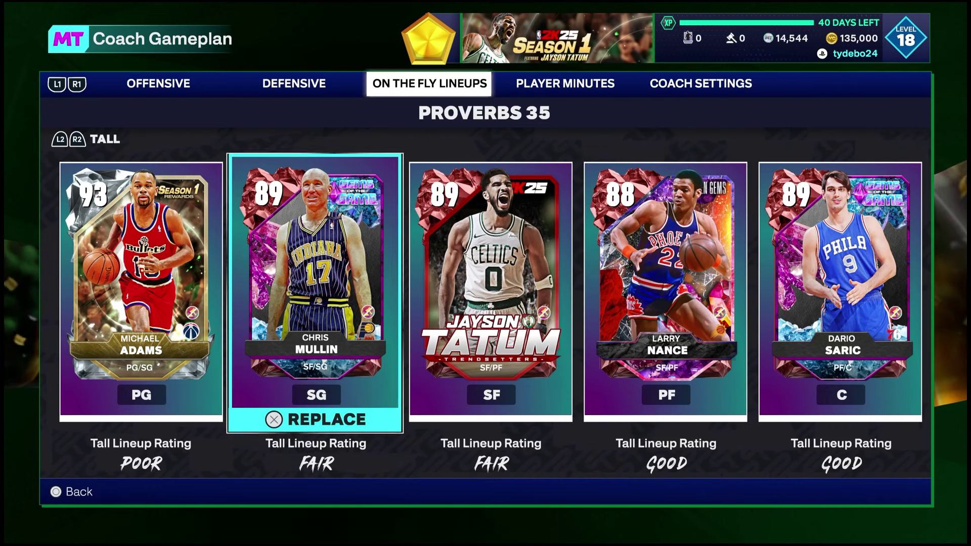
key("Page_Down")
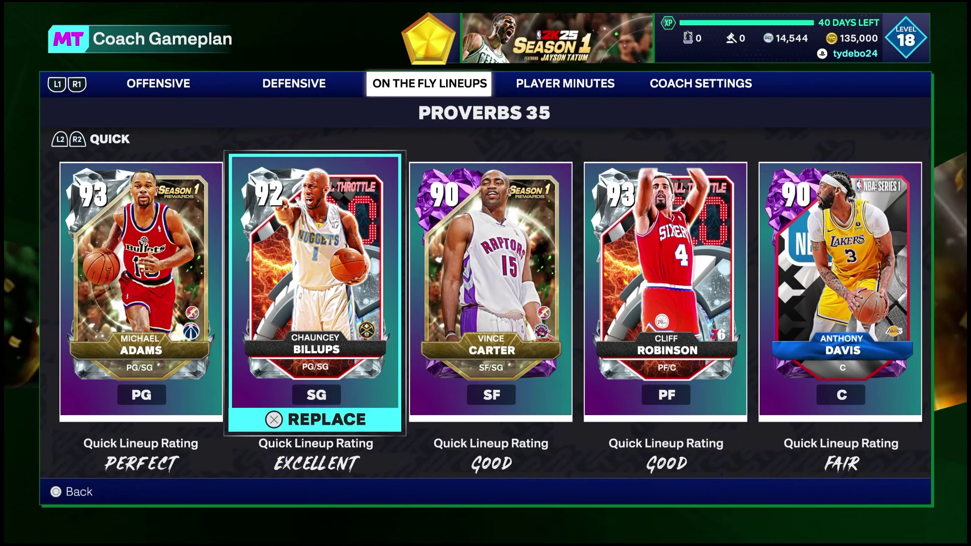
key("Left")
key("Page_Up")
key("Page_Up")
key("Page_Down")
key("Page_Down")
key("Page_Down")
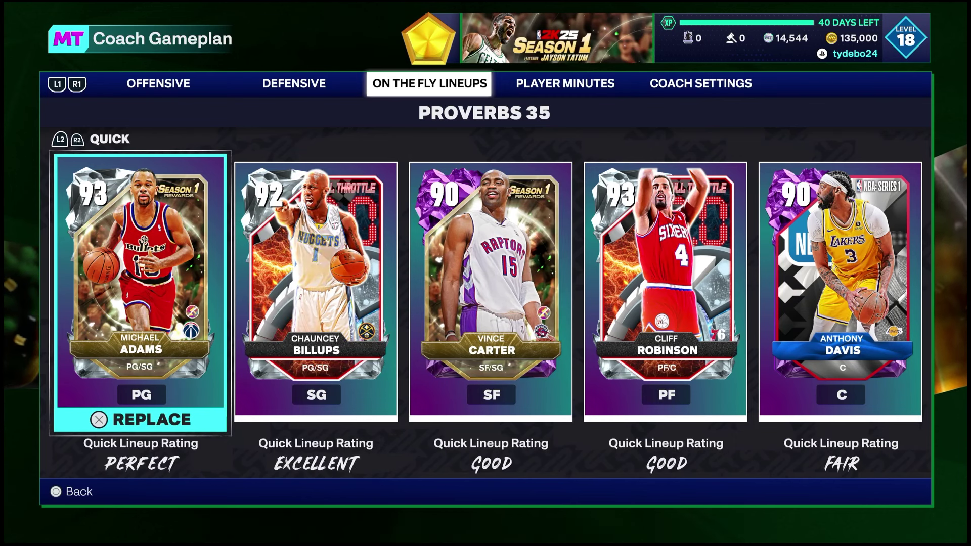
key("Page_Down")
key("Page_Down")
key("Page_Down")
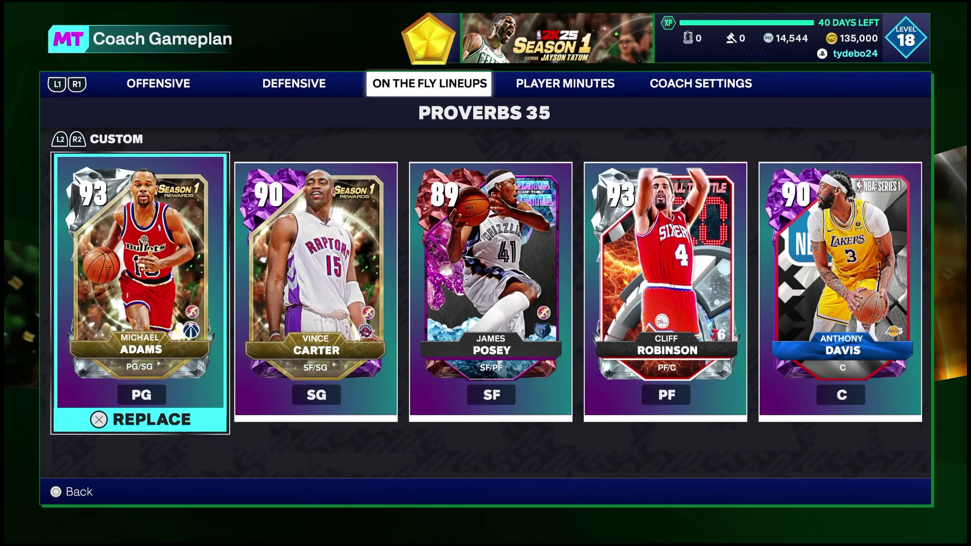
Pass the player minutes page and examine the coach settings, from Adaptive Coaching Engine through the substitution, PlayVision and playcalling options.
key("Page_Up")
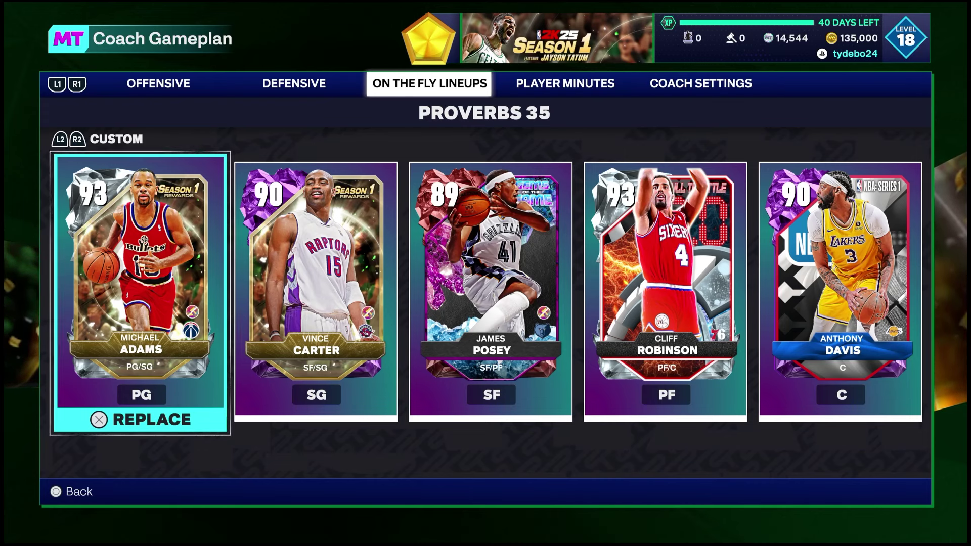
key("e")
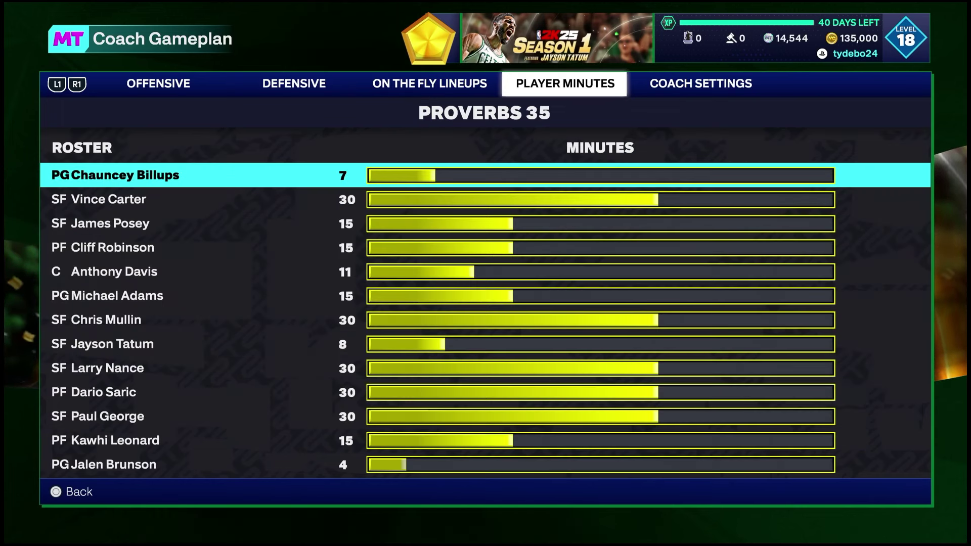
key("e")
key("Down")
key("Down")
key("Down")
key("Down")
key("Down")
key("Down")
key("Down")
key("Down")
key("Down")
key("Down")
key("Down")
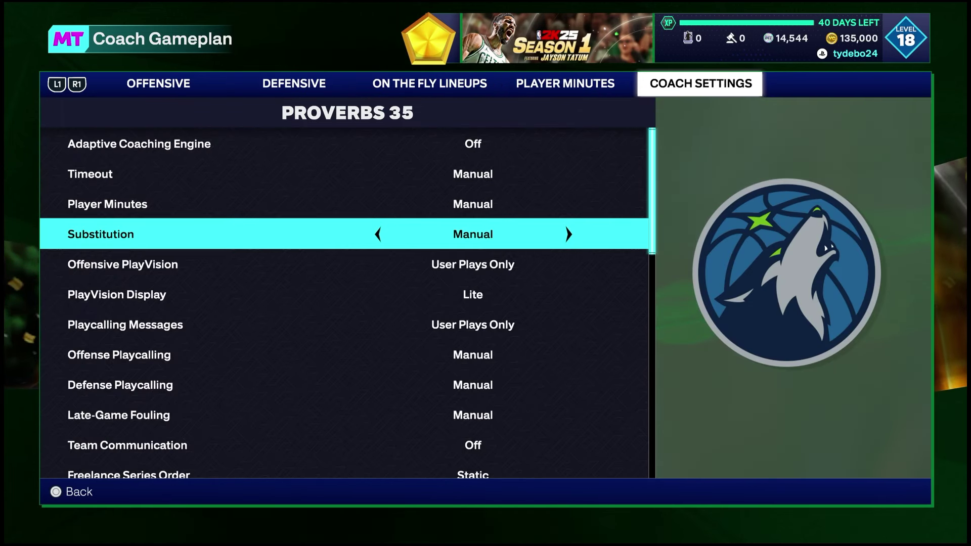
key("Up")
key("Up")
key("Up")
key("Up")
key("Up")
key("Up")
key("Up")
key("Up")
key("Up")
key("Up")
key("Up")
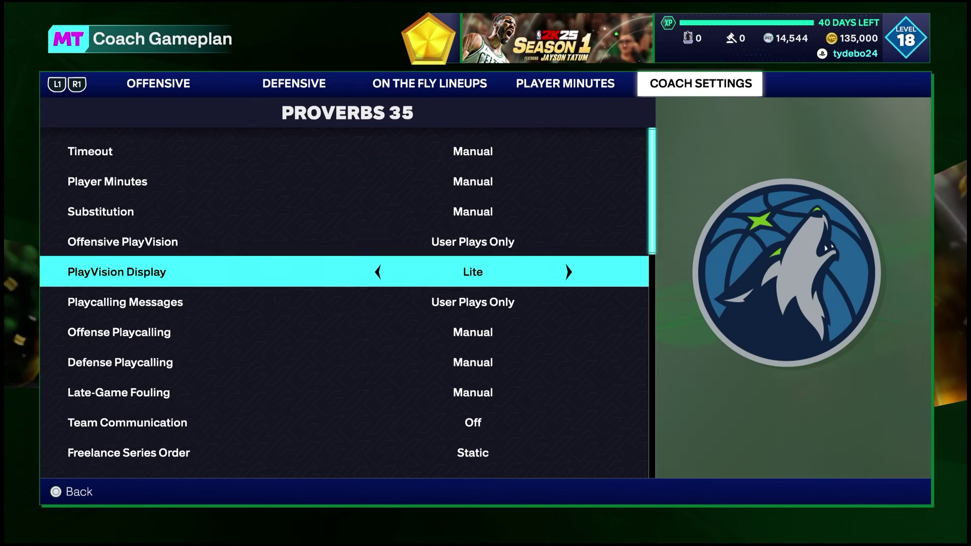
key("Down")
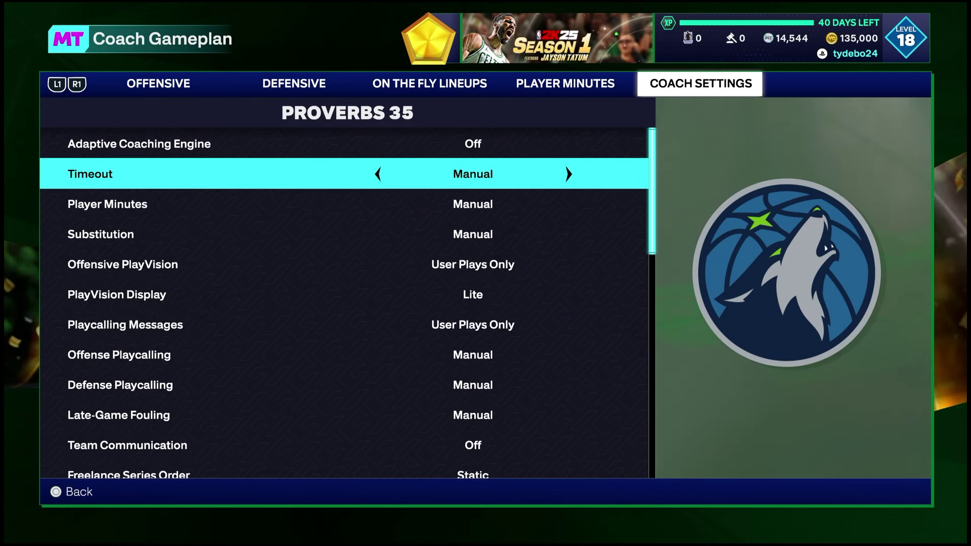
key("Down")
key("Down")
key("Down")
key("Down")
key("Up")
key("Up")
key("Up")
key("Up")
key("Down")
key("Up")
key("Down")
key("Up")
Go back to the player minutes and examine the minutes assigned to every player on the roster.
key("q")
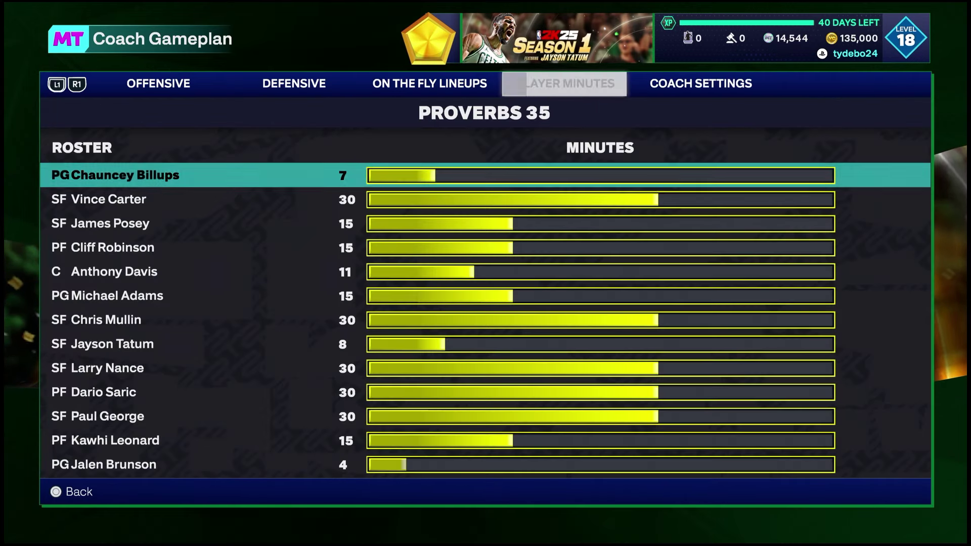
key("Down")
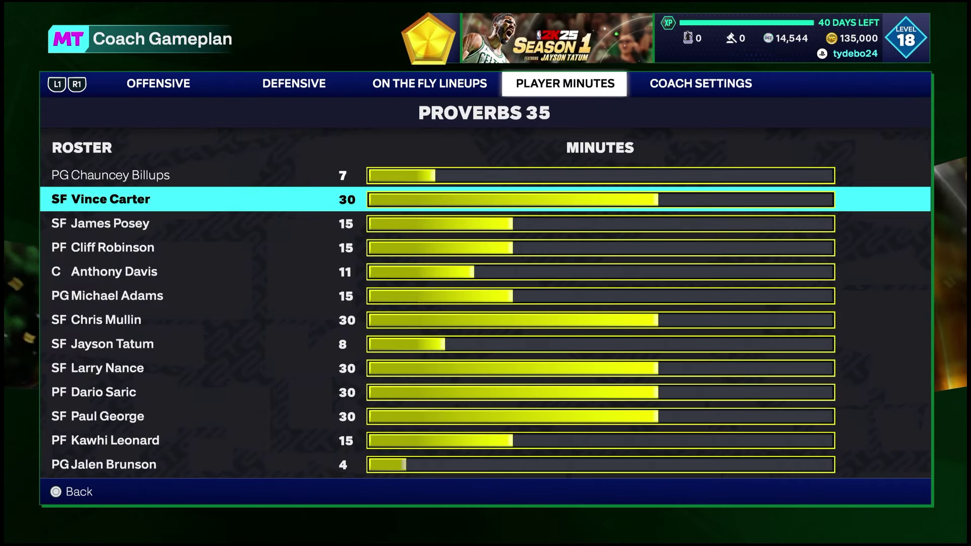
key("Down")
key("Down")
key("Down")
key("Down")
key("Down")
key("Up")
key("Up")
key("Up")
key("Up")
key("Up")
key("Down")
key("Down")
key("Down")
key("Down")
key("Down")
key("Down")
key("Down")
key("Down")
key("Down")
key("Down")
key("Down")
key("Up")
key("Up")
key("Up")
key("Up")
key("Up")
key("Up")
key("Up")
key("Up")
key("Up")
key("Up")
key("Up")
key("Up")
key("Up")
Return to the coach settings and read through the list down to Teammate Cut To Basket.
key("e")
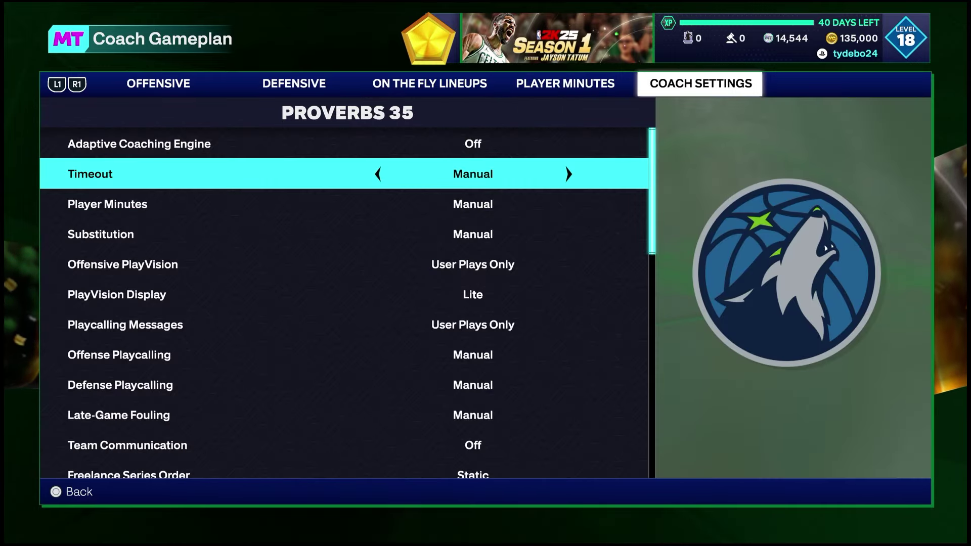
key("q")
key("q")
key("e")
key("Down")
key("Down")
key("Down")
key("Down")
key("Down")
key("Down")
key("Down")
key("Down")
key("Down")
key("Down")
key("Down")
key("Down")
key("Down")
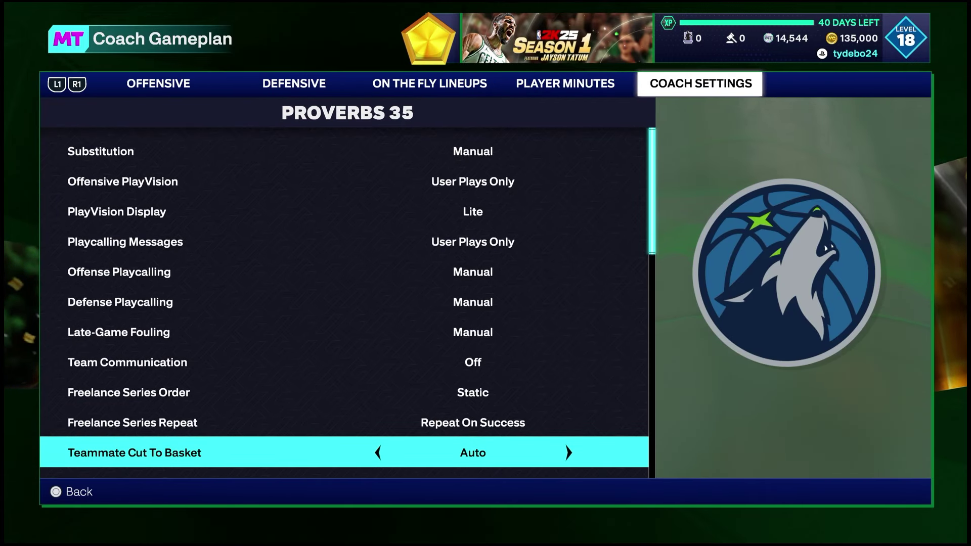
Revisit the on-the-fly lineups, defensive and offensive gameplan pages, and leave the coach gameplan.
key("shift+Tab")
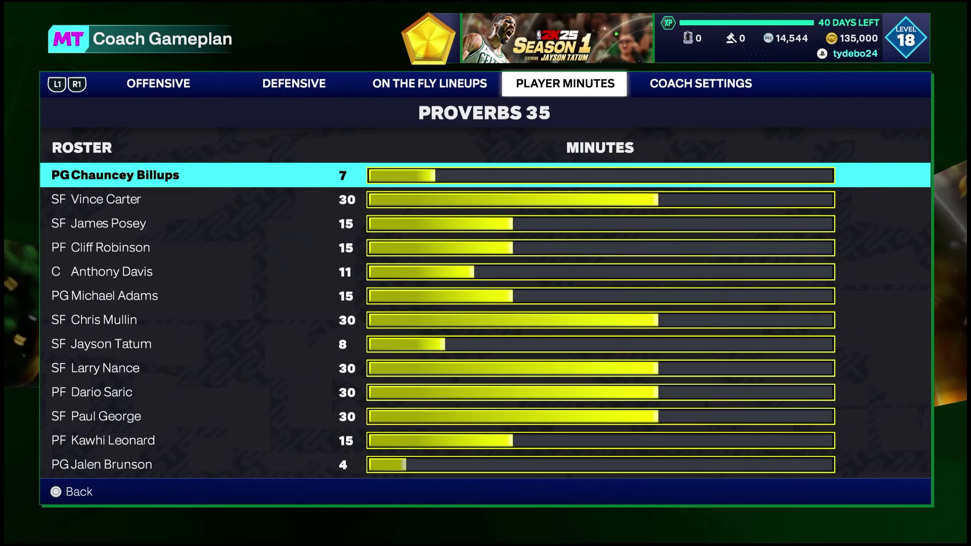
key("shift+Tab")
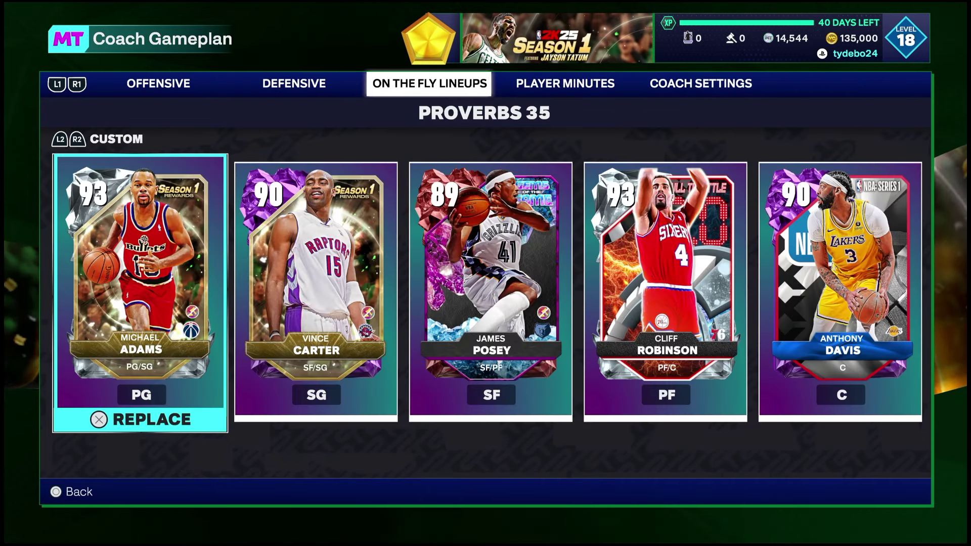
key("shift+Tab")
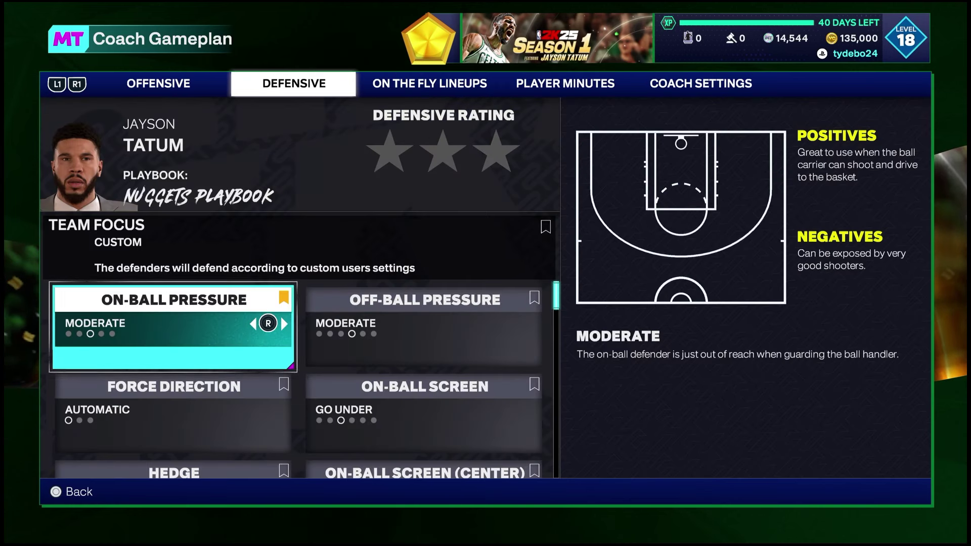
key("shift+Tab")
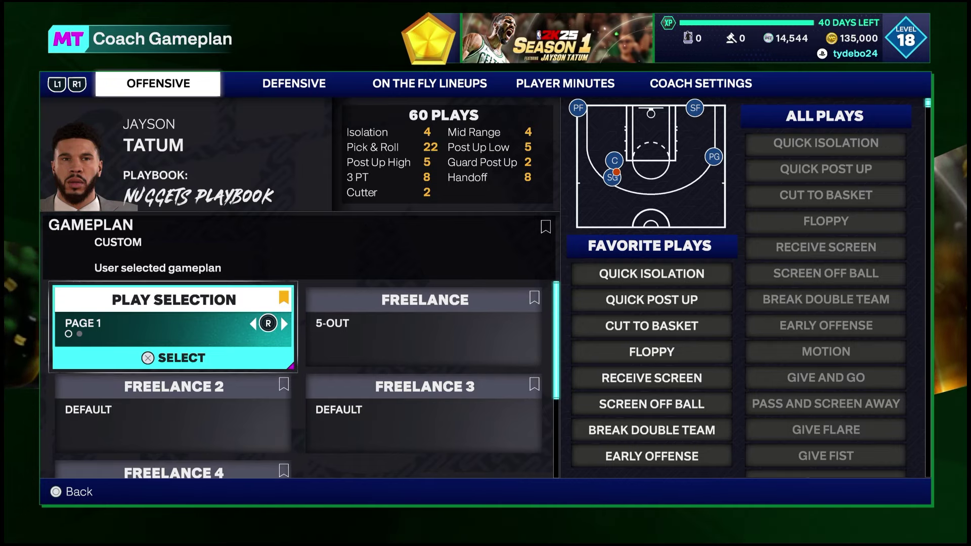
key("Down")
key("shift+Tab")
key("Tab")
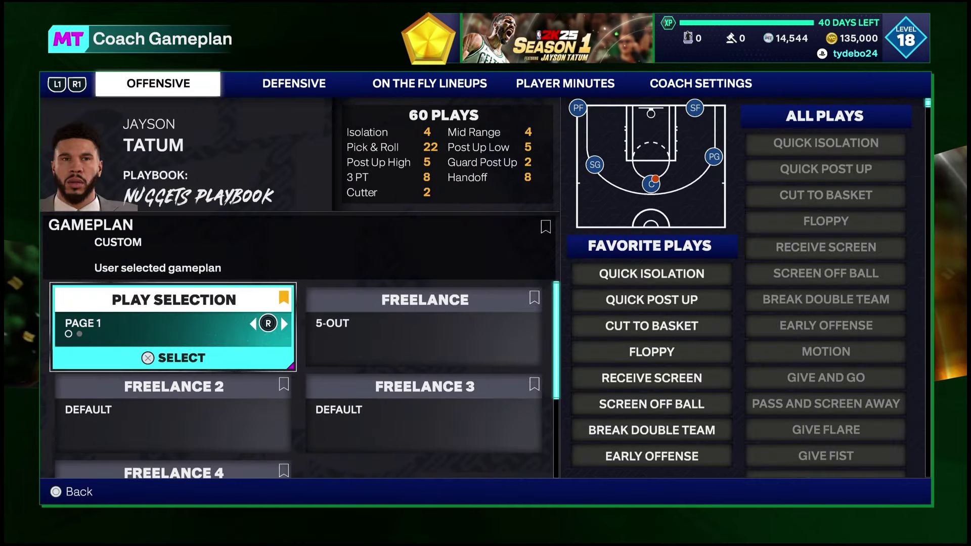
key("Tab")
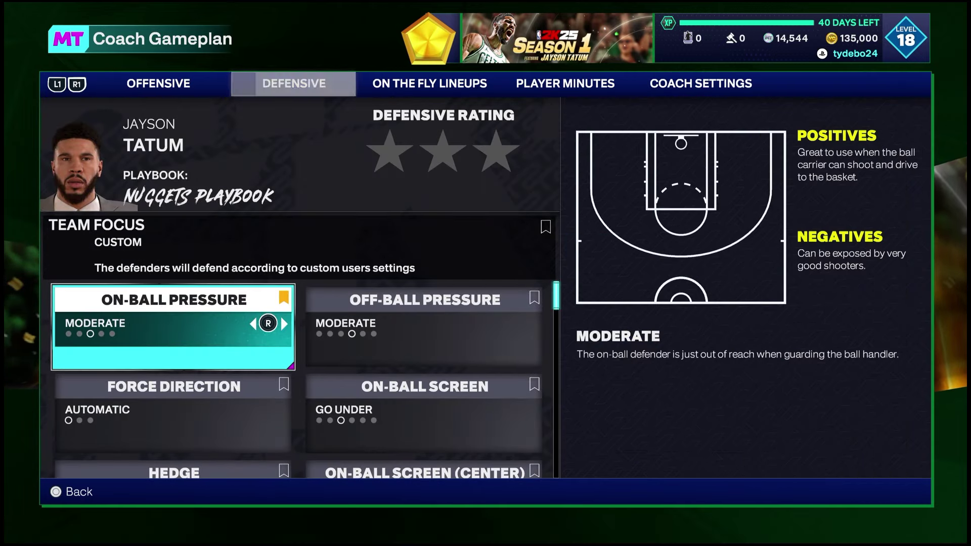
key("Tab")
key("Escape")
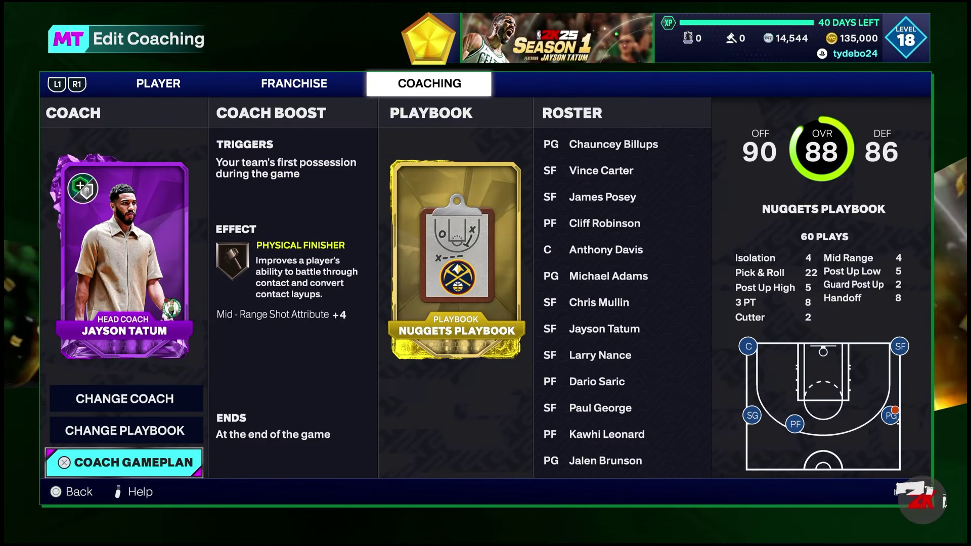
Switch from the team's coaching page back to its player lineup.
key("Up")
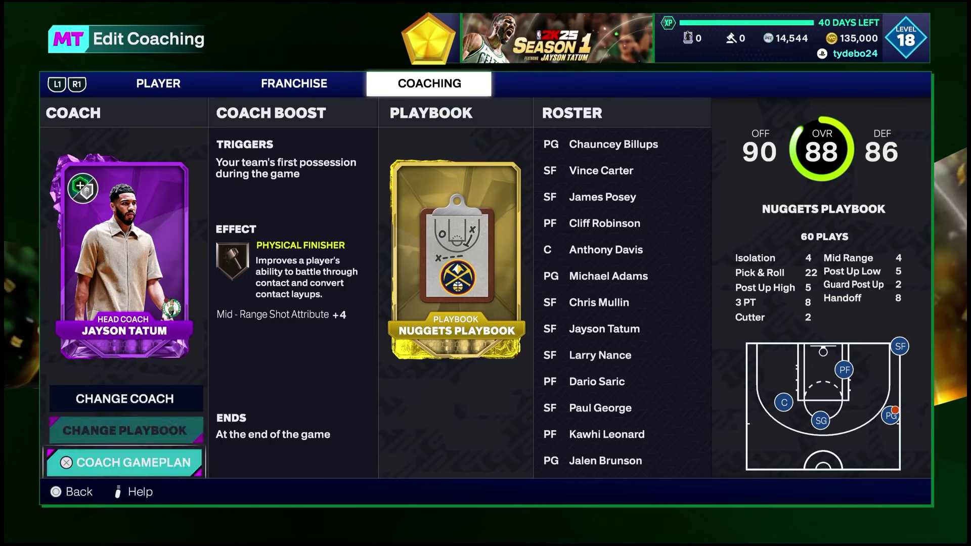
key("Down")
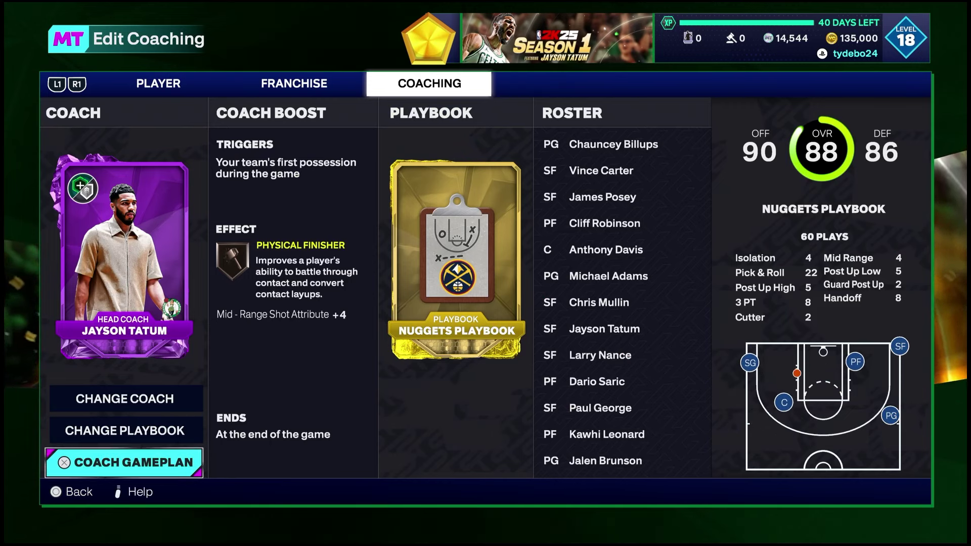
key("Up")
key("Up")
key("Page_Up")
key("Page_Up")
key("Right")
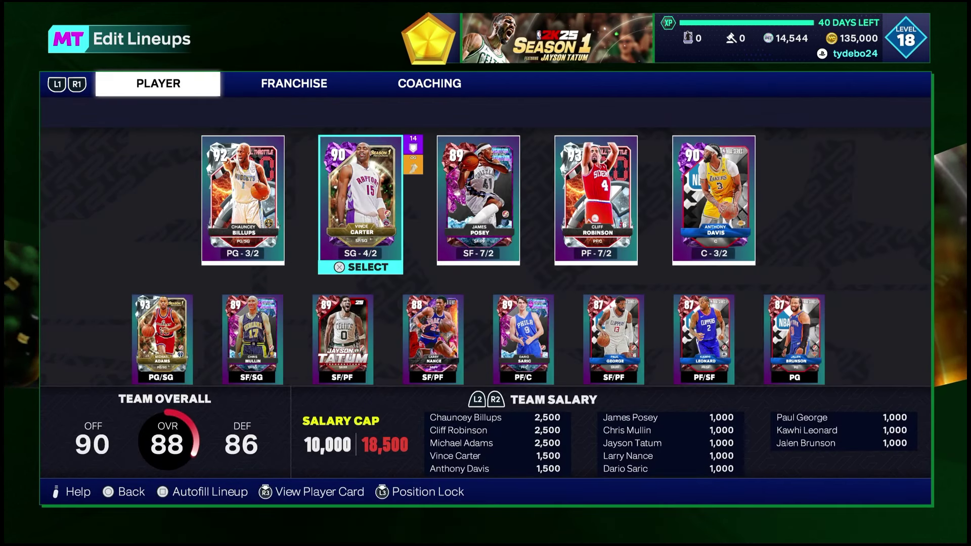
Look over the bench and starting cards in the Proverbs 35 player lineup.
key("Down")
key("Right")
key("Right")
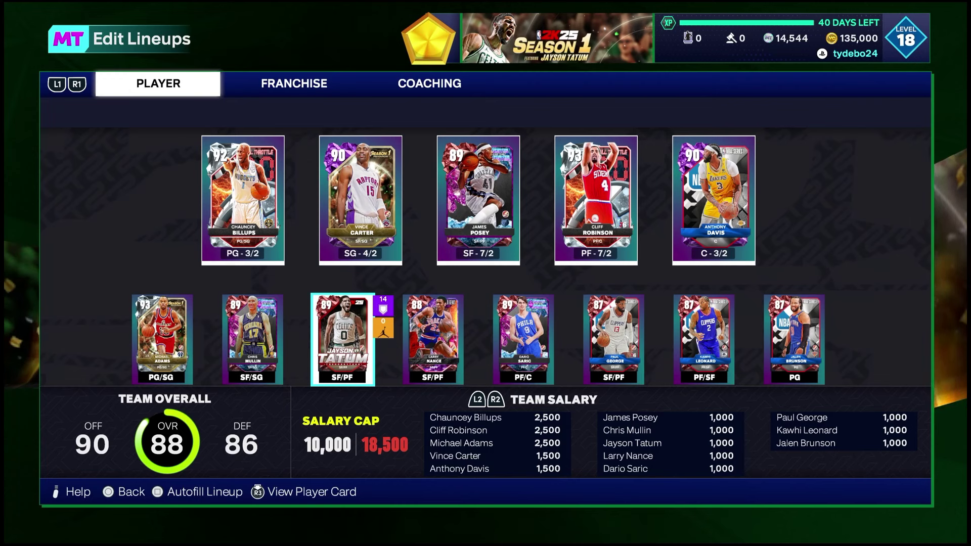
key("Left")
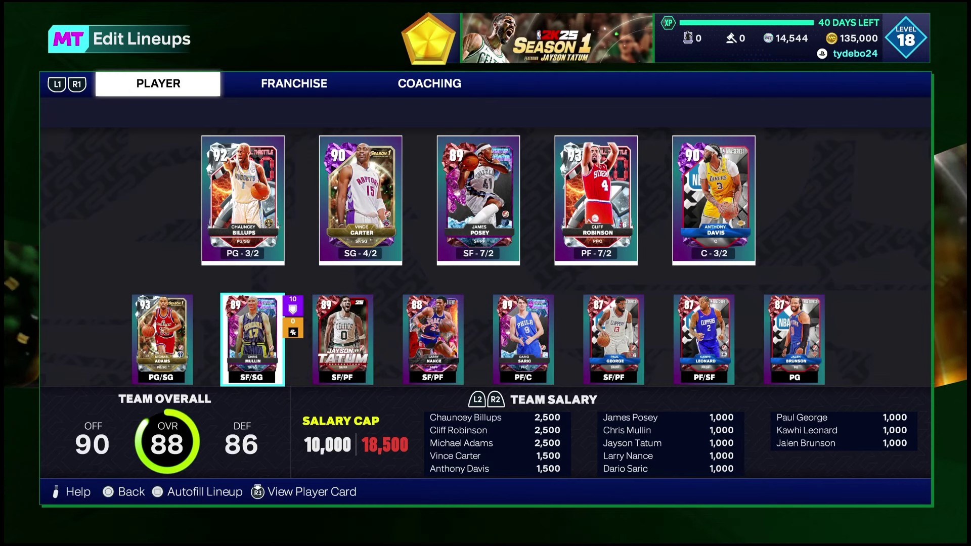
key("Right")
key("Up")
key("Right")
key("Down")
key("Up")
key("Right")
key("Down")
key("Right")
key("Up")
key("Right")
key("Down")
key("Right")
key("Right")
key("Left")
key("Left")
key("Left")
key("Left")
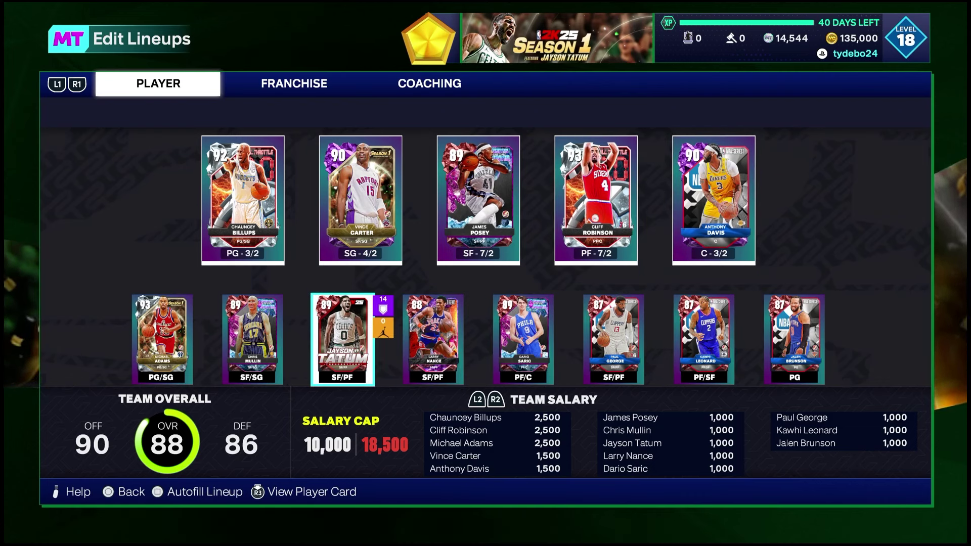
key("Left")
key("Left")
Leave lineups management and browse the MyTeam game modes from Showdown down to Domination.
key("Escape")
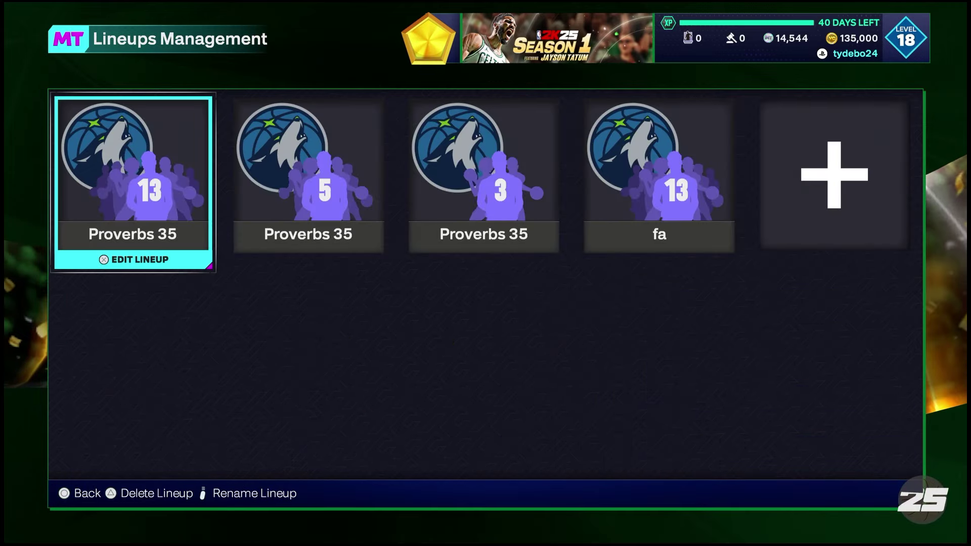
key("Escape")
key("q")
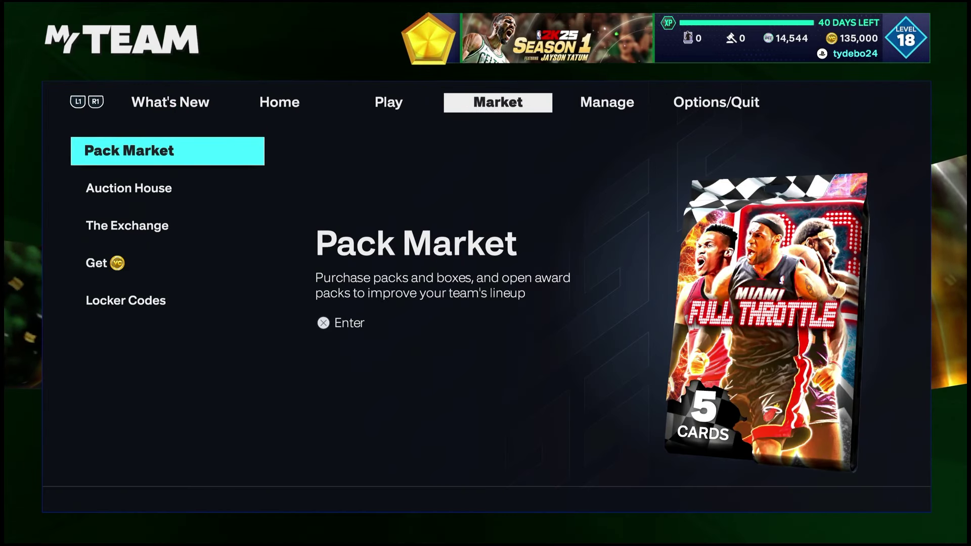
key("Left")
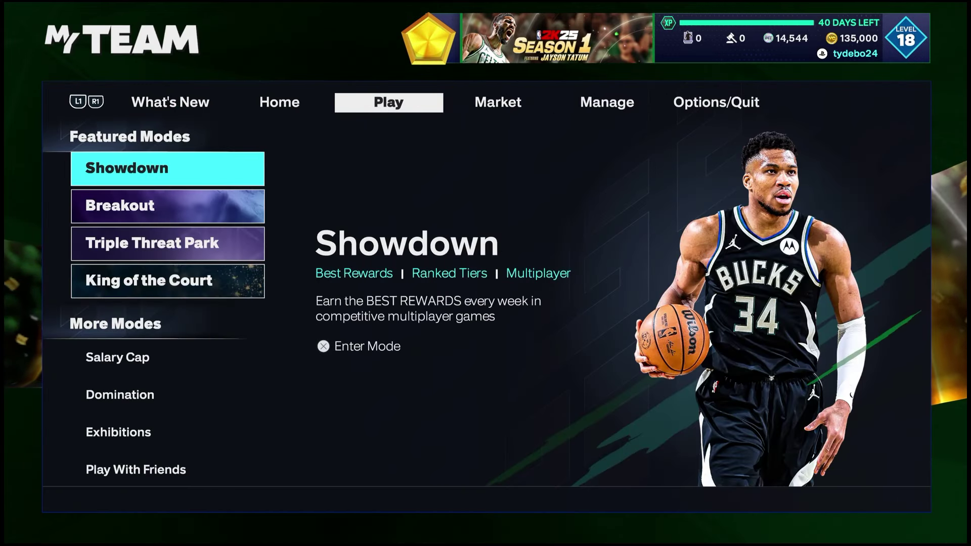
key("Down")
key("Down")
key("Down")
key("Down")
key("Down")
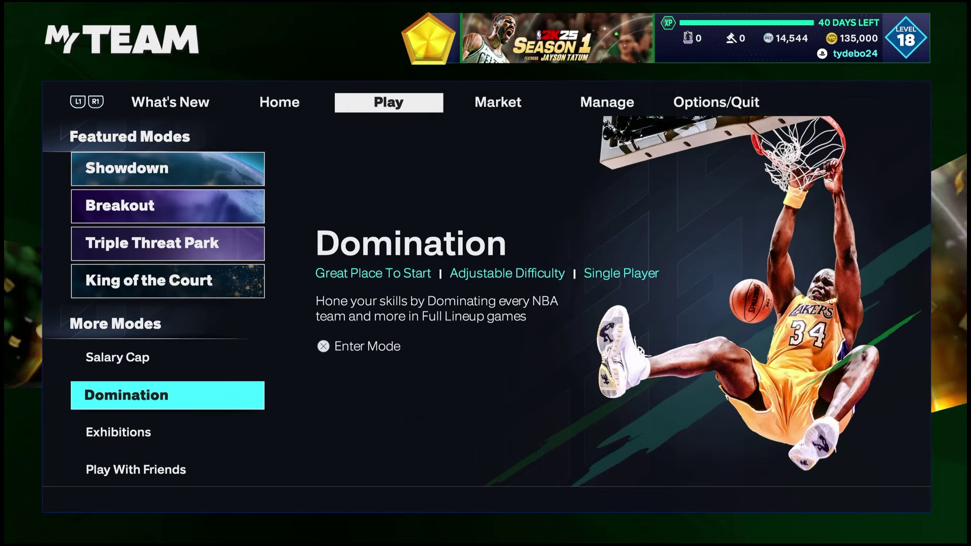
key("Up")
key("Up")
key("Up")
key("Down")
key("Down")
key("Down")
key("Down")
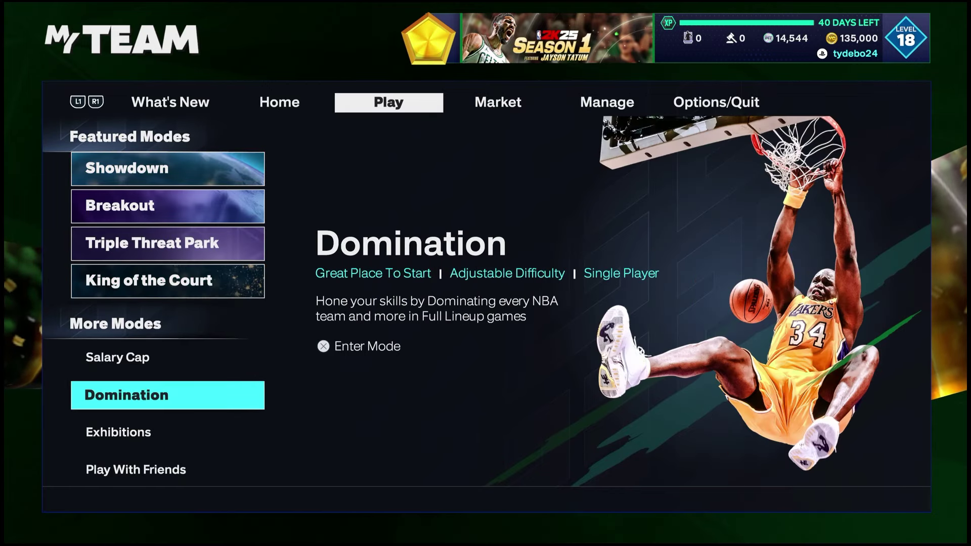
Browse the team management options down to MT Shoe Lab.
key("Right")
key("Right")
key("Down")
key("Down")
key("Down")
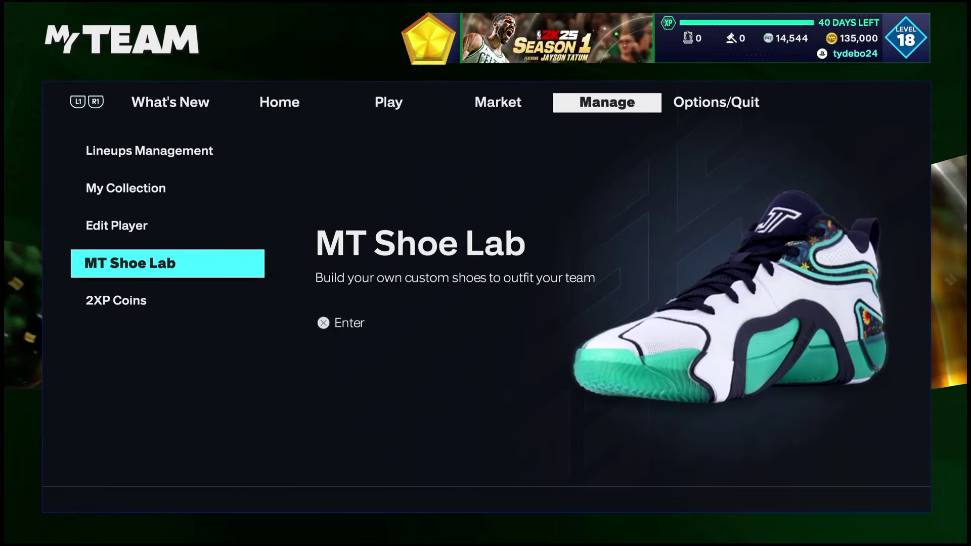
Open the first Proverbs 35 lineup in Lineups Management and show its franchise page.
key("Right")
key("Left")
key("Left")
key("Right")
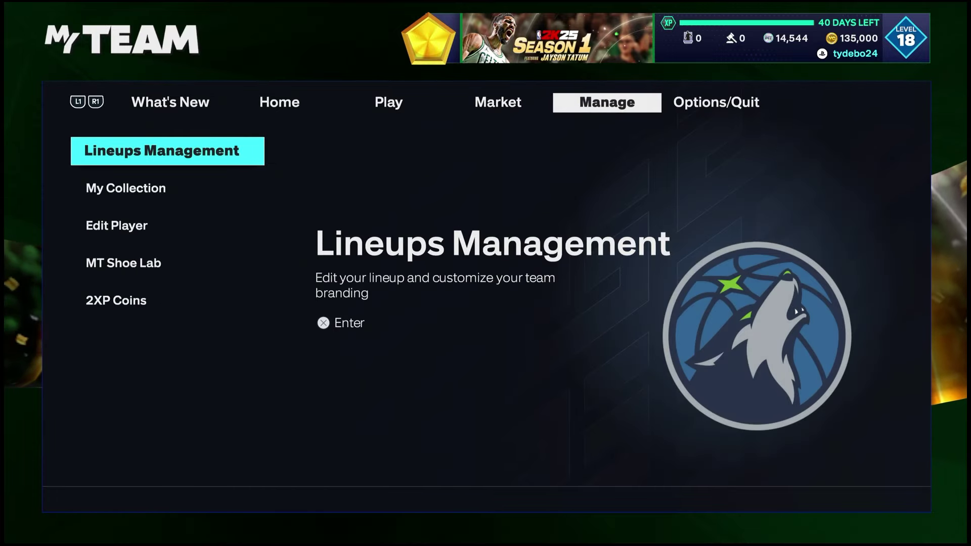
key("Return")
key("Return")
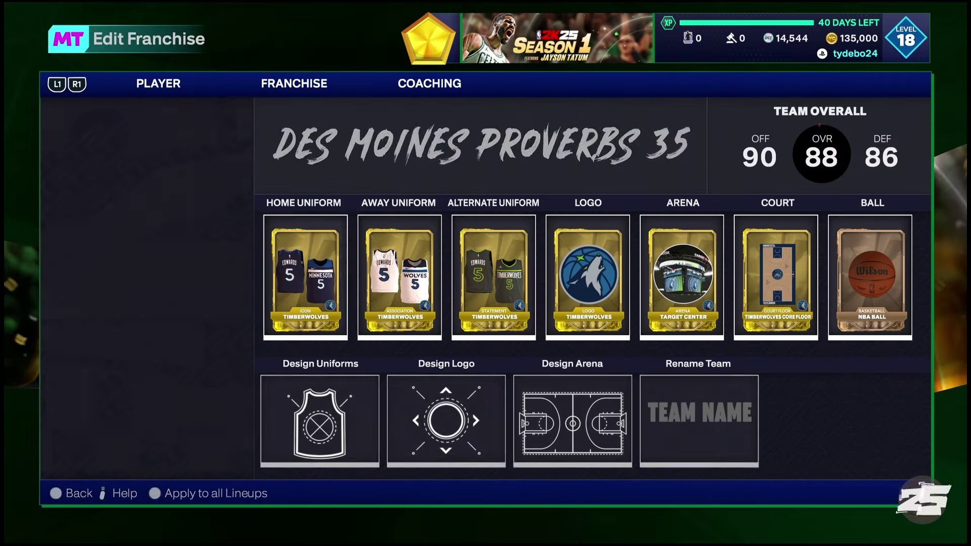
Open the coach gameplan from the Proverbs 35 lineup's coaching page.
key("Right")
key("Down")
key("Down")
key("Up")
key("Down")
key("Up")
key("Down")
key("Return")
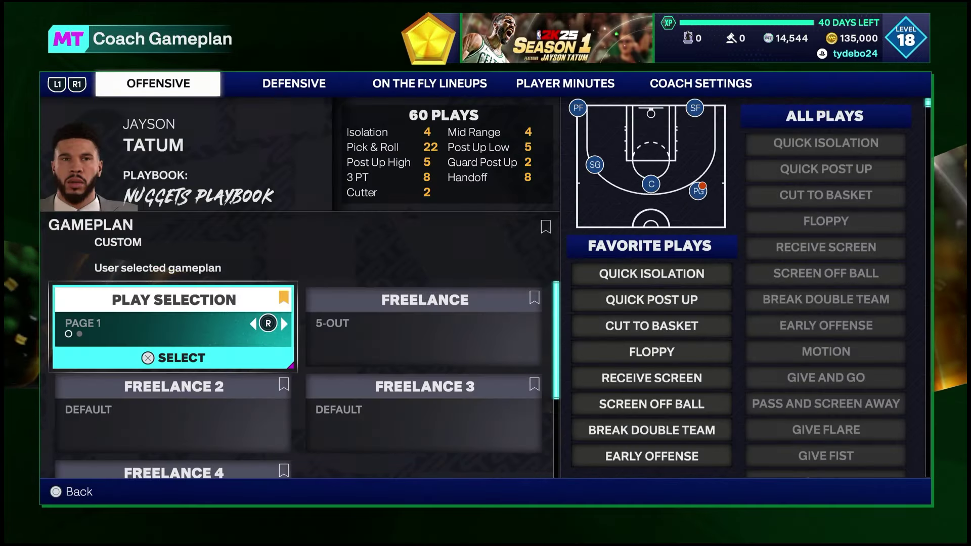
Look over the coach's offensive gameplan and the defensive settings down to the double-team options.
key("Down")
key("Down")
key("e")
key("Down")
key("Down")
key("Down")
key("Down")
key("Down")
key("Down")
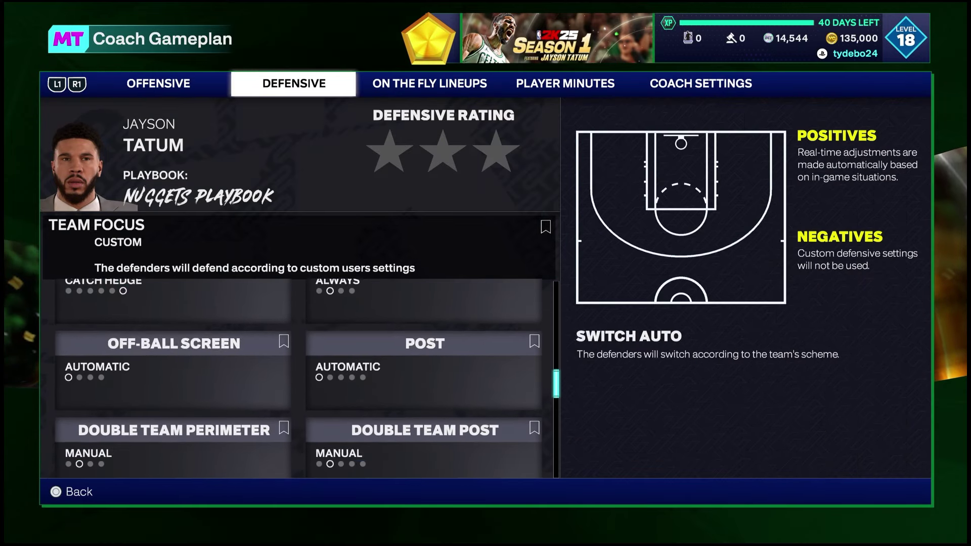
key("Up")
key("Up")
key("Up")
key("Up")
key("Up")
key("Up")
key("Up")
key("Up")
key("Up")
key("Up")
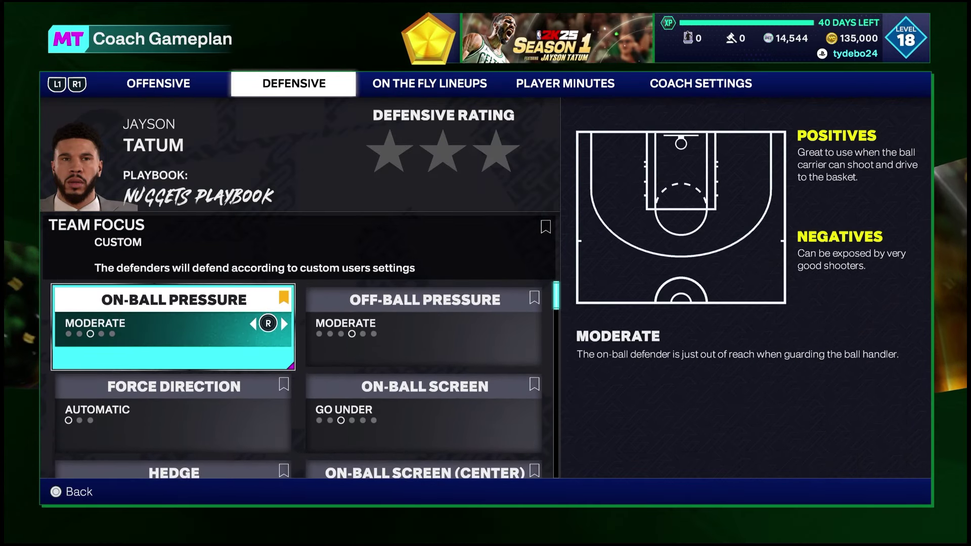
Go through the on-the-fly lineups, player minutes and coach settings, revisiting the offensive and defensive gameplans.
key("Right")
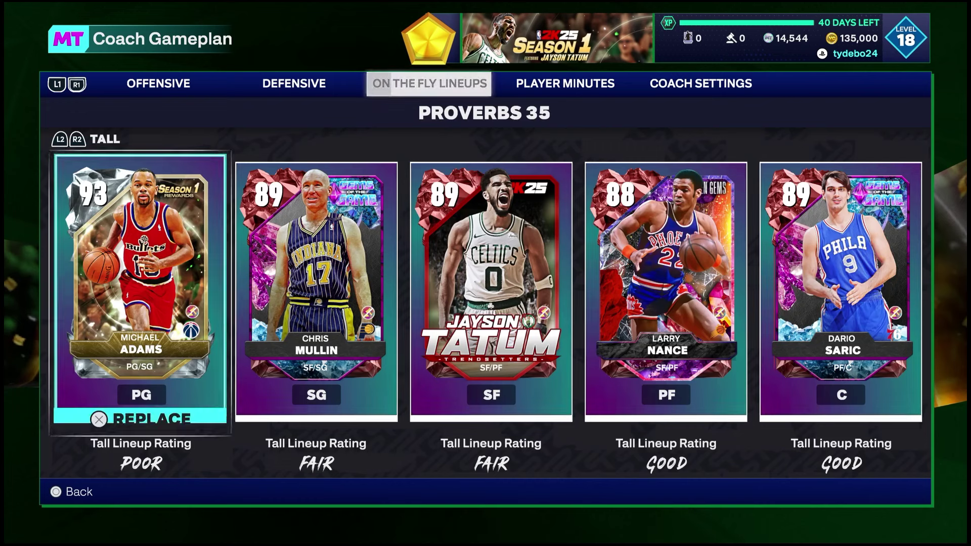
key("Right")
key("Right")
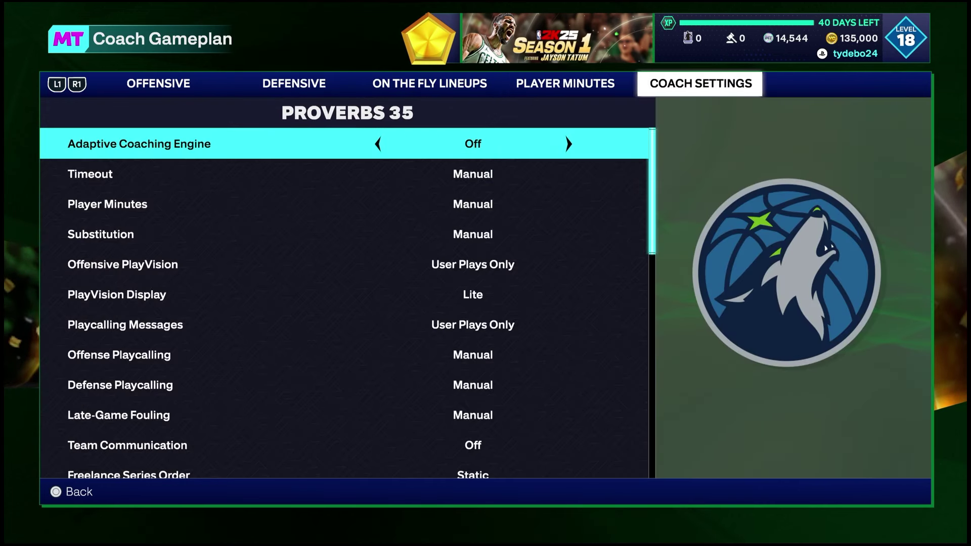
key("Left")
key("Left")
key("Left")
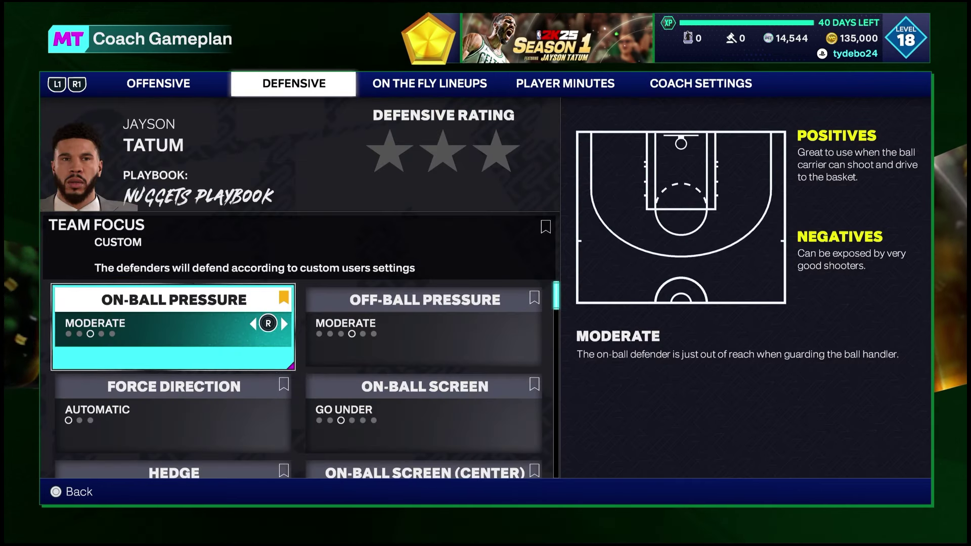
key("Left")
key("Right")
key("Left")
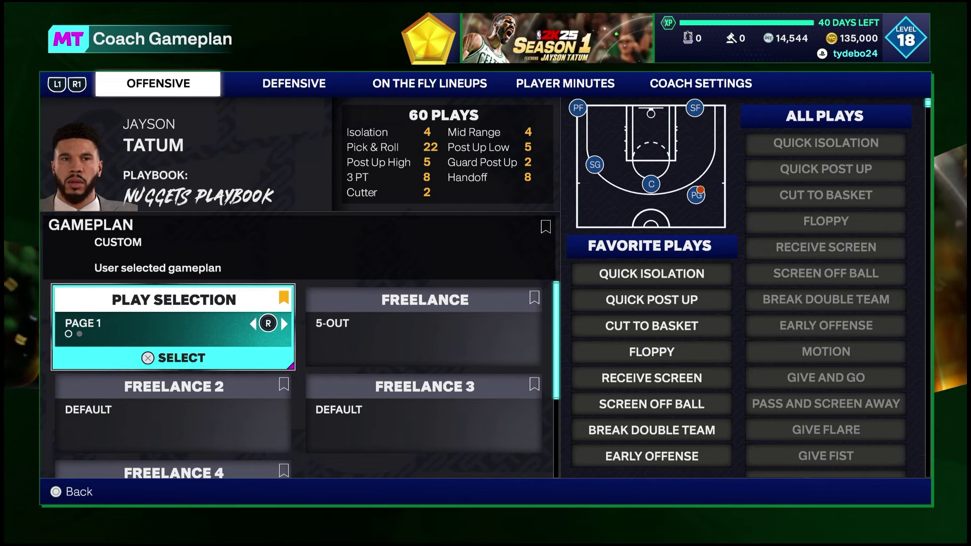
key("q")
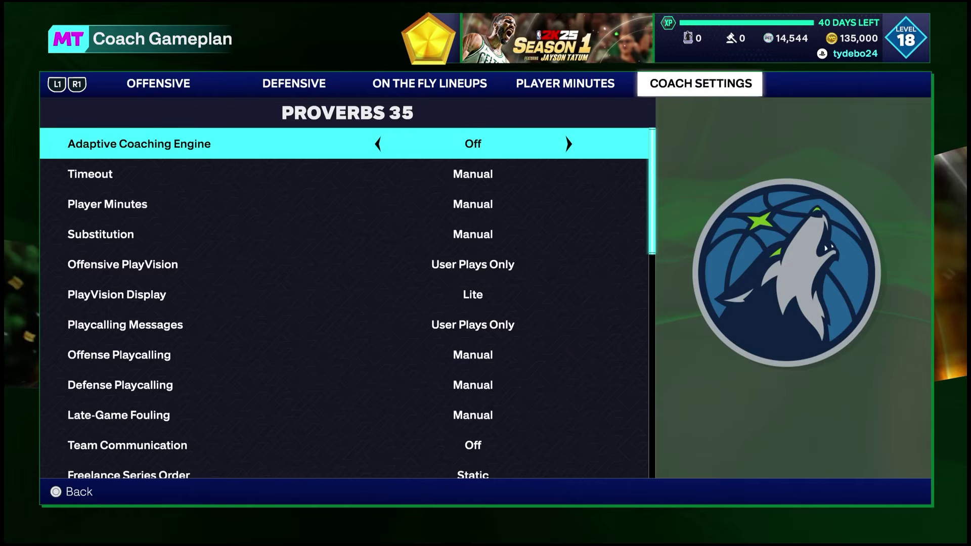
Compare the Nuggets Playbook with the other owned playbooks, such as Mavericks and '71 Bucks, and exit without replacing it.
key("Escape")
key("Up")
key("Return")
key("Right")
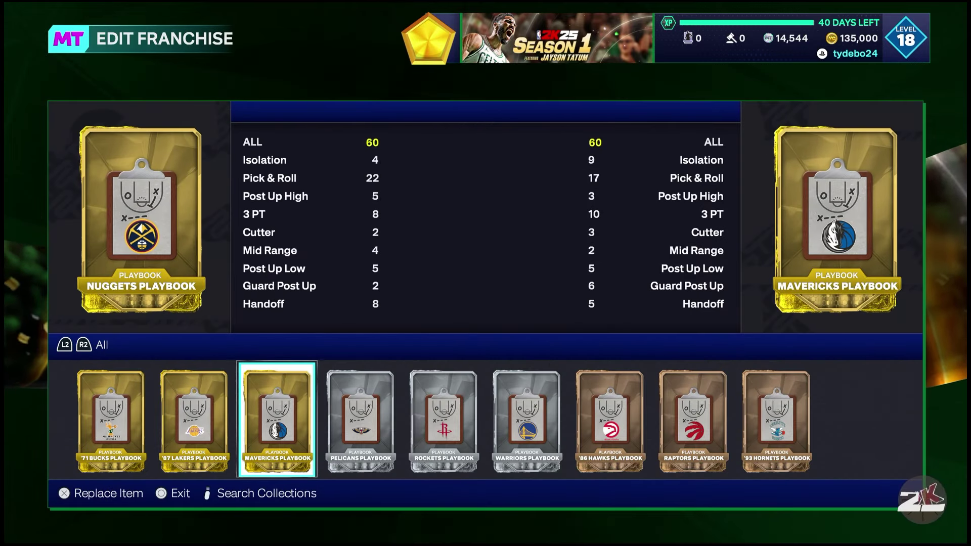
key("Right")
key("Left")
key("Left")
key("Left")
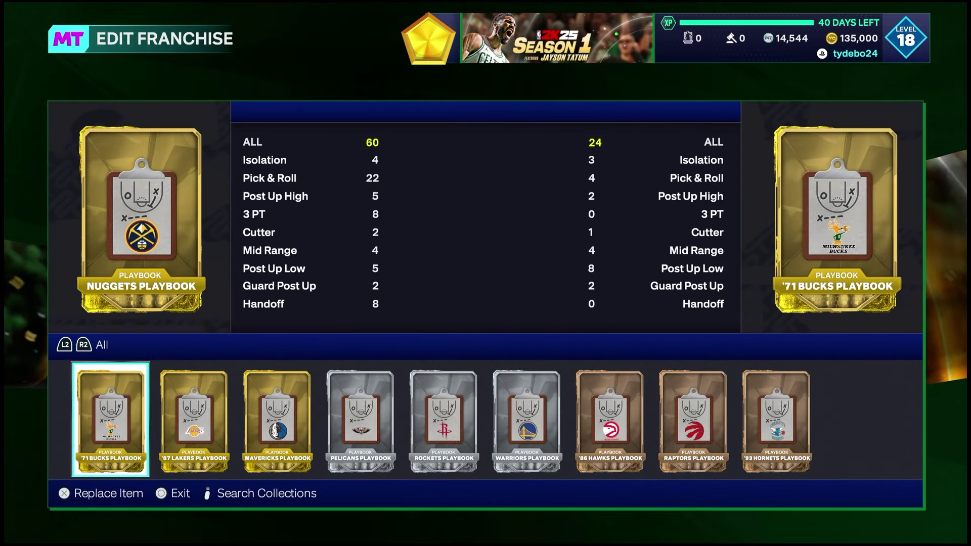
key("Right")
key("Right")
key("Right")
key("Escape")
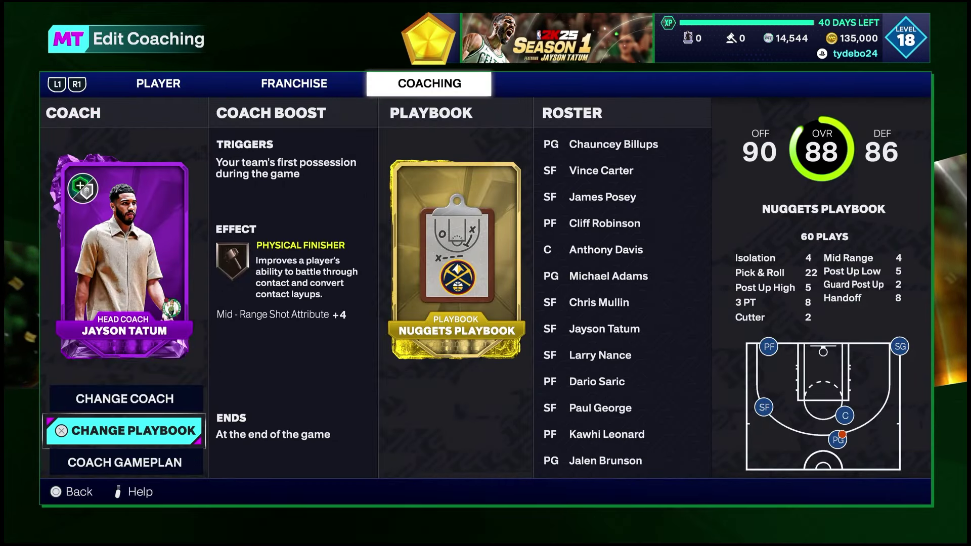
Show the coach gameplan once more from the coaching page and return to it.
key("e")
key("q")
key("Down")
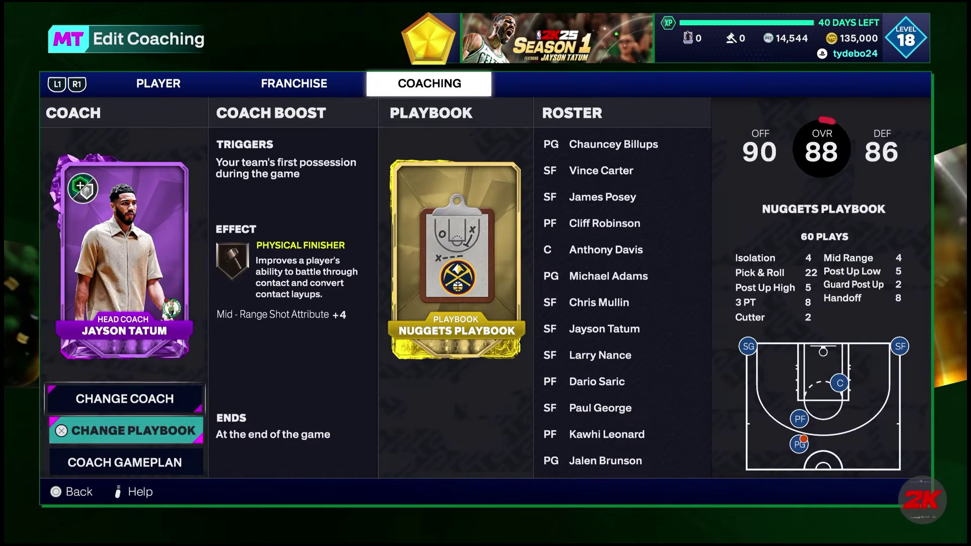
key("Down")
key("Return")
key("Right")
key("Left")
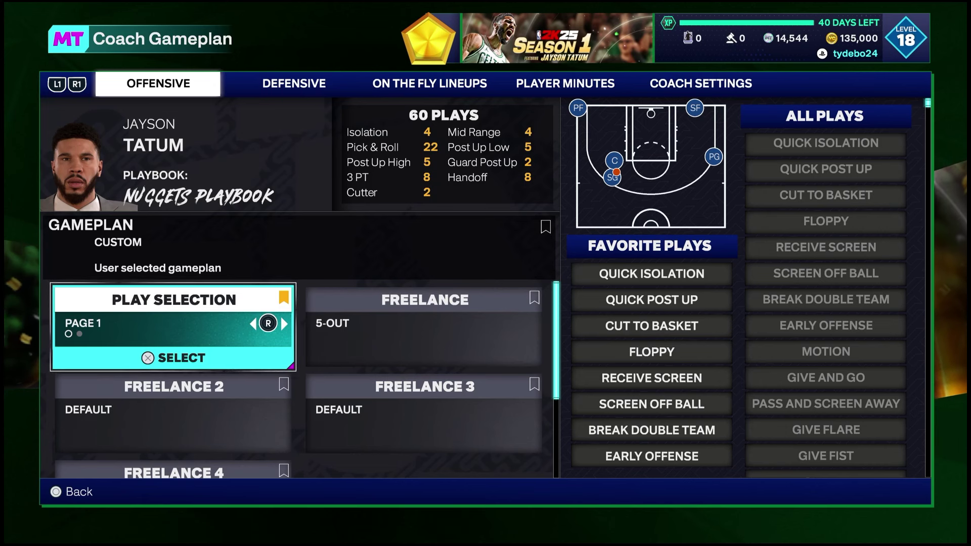
key("Escape")
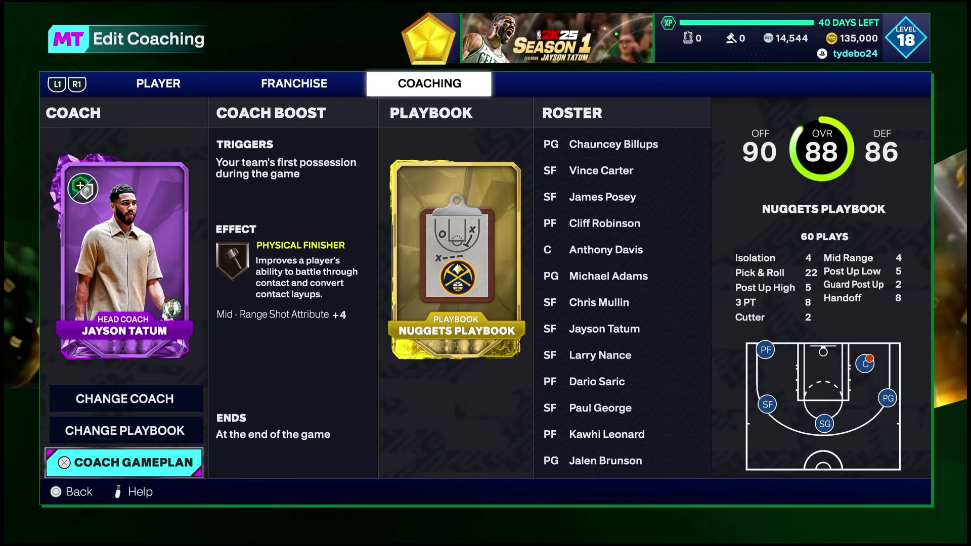
Leave lineup management and open the Showdown mode from the featured game modes.
key("Escape")
key("q")
key("q")
key("Down")
key("Down")
key("Up")
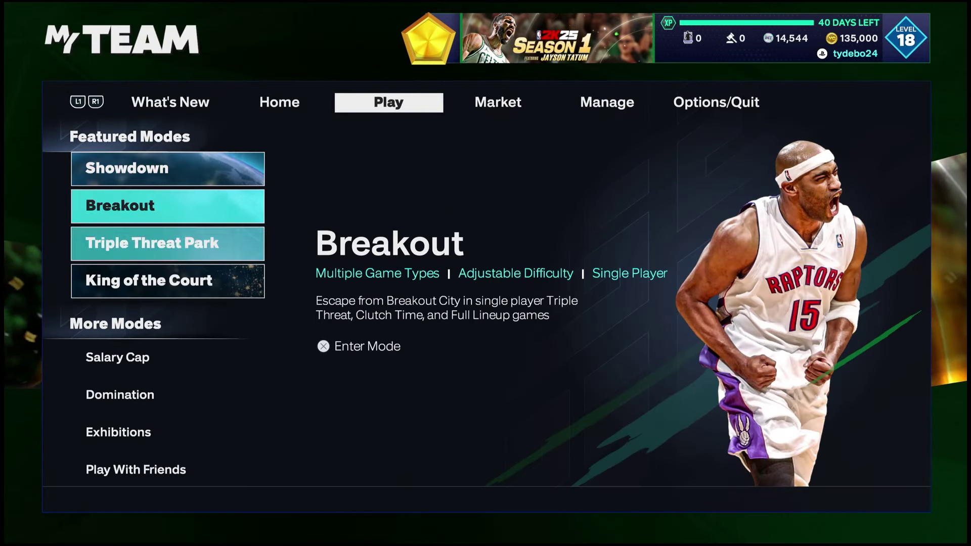
key("Up")
key("Return")
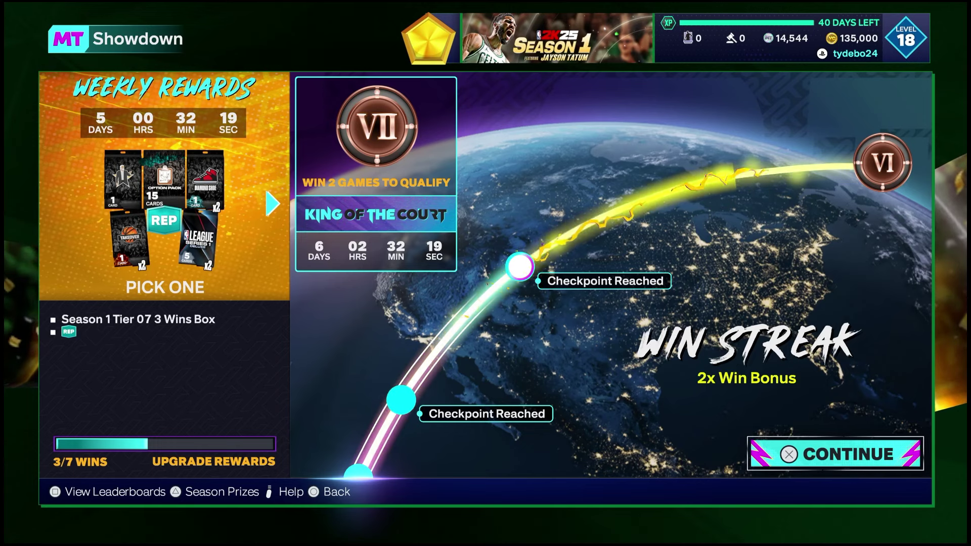
Leave Showdown and open the Auctions page from the market.
key("Escape")
key("Right")
key("Right")
key("Down")
key("Down")
key("Right")
key("Left")
key("Left")
key("Down")
key("Down")
key("Up")
key("Return")
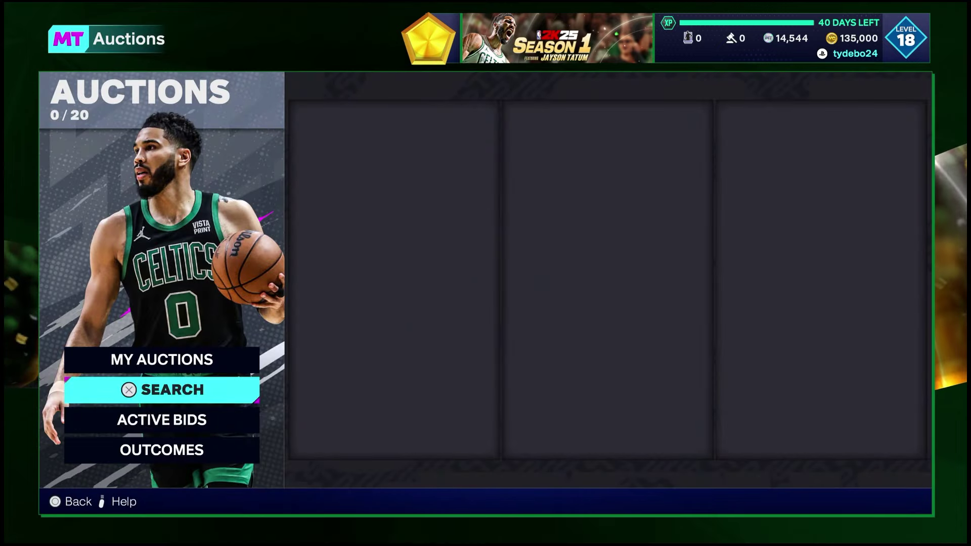
Collect the won Paul George card from the auction outcomes and send it to My Auctions.
key("Down")
key("Down")
key("Return")
key("Down")
key("Down")
key("Up")
key("Up")
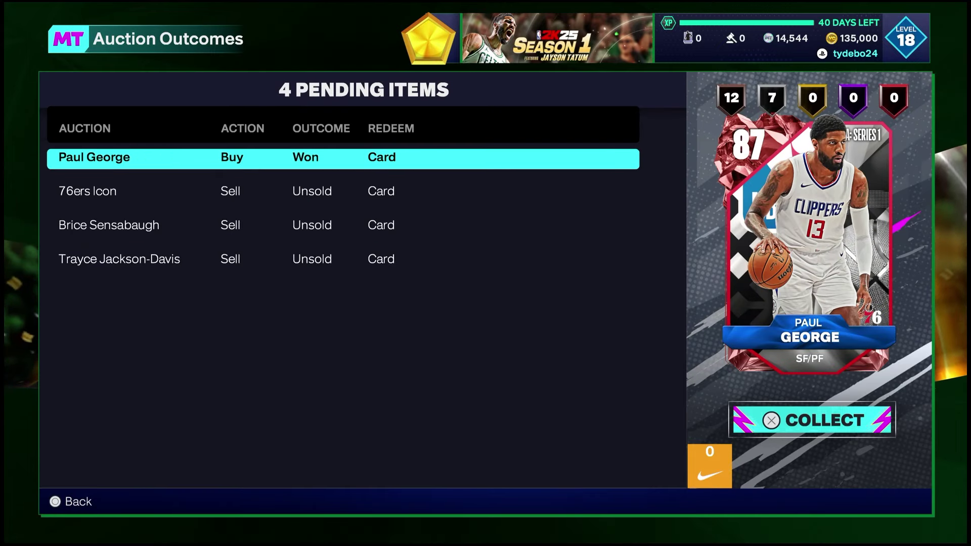
key("Return")
key("Down")
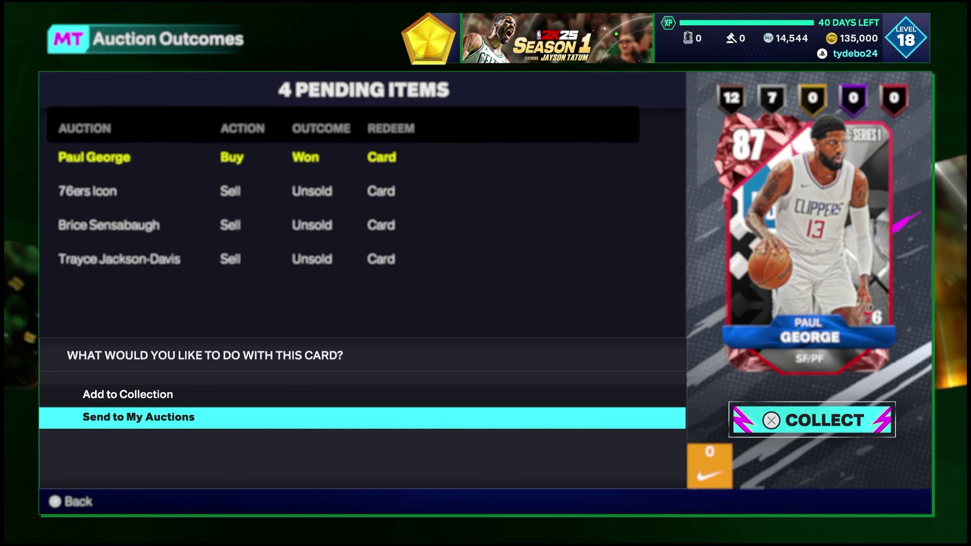
key("Return")
Start a player auction search and set its name to Paul George.
key("Up")
key("Up")
key("Down")
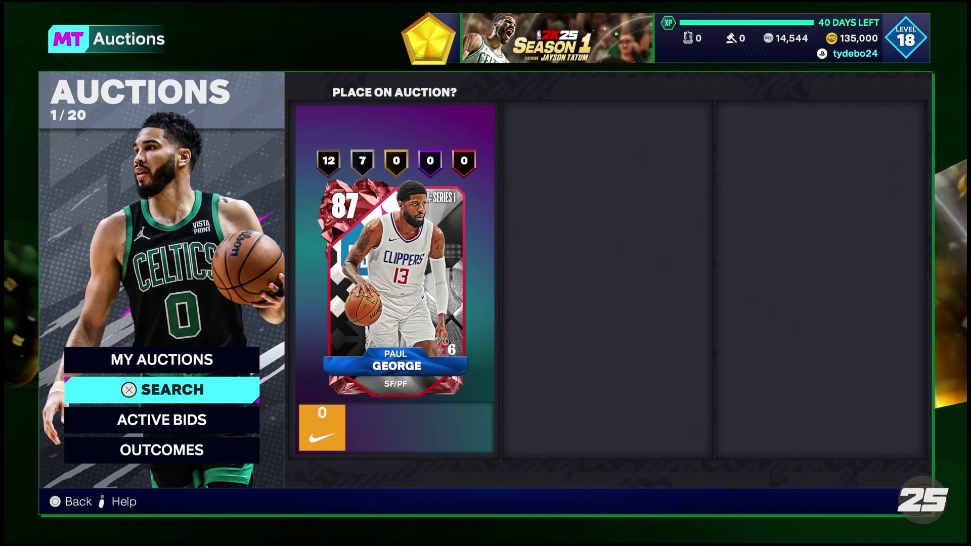
key("Return")
key("Up")
key("Return")
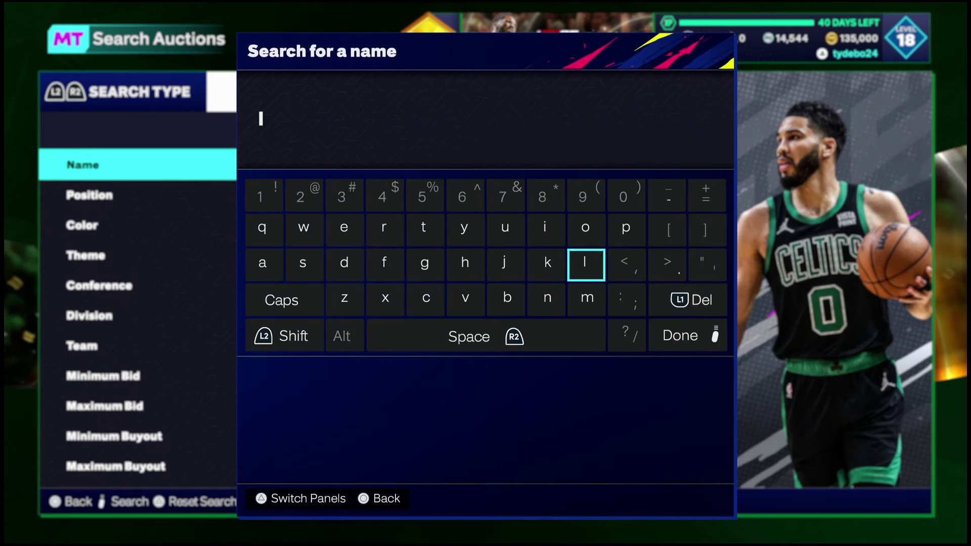
key("Up")
key("Right")
key("Return")
key("Left")
key("Left")
key("Left")
key("Return")
key("Right")
key("Right")
key("Right")
key("Right")
key("Right")
key("Right")
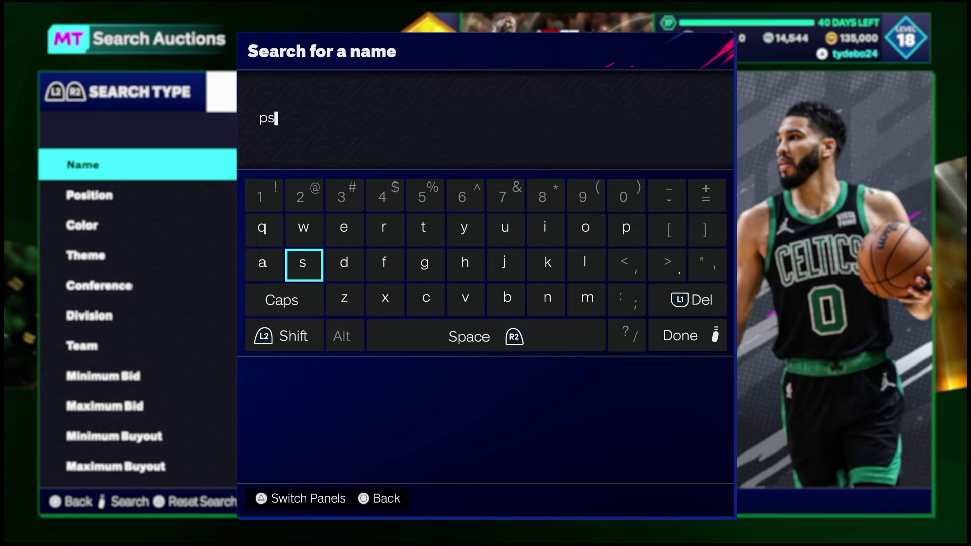
key("Up")
key("Return")
key("Tab")
key("Down")
key("Down")
key("Down")
key("Up")
key("Return")
Set the card color of the auction search to Ruby.
key("Down")
key("Down")
key("Right")
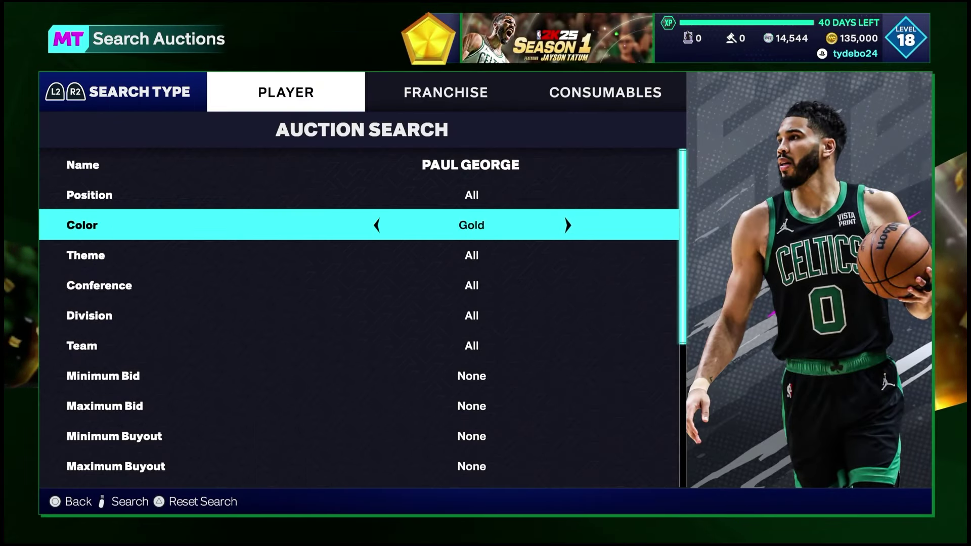
key("Return")
key("Escape")
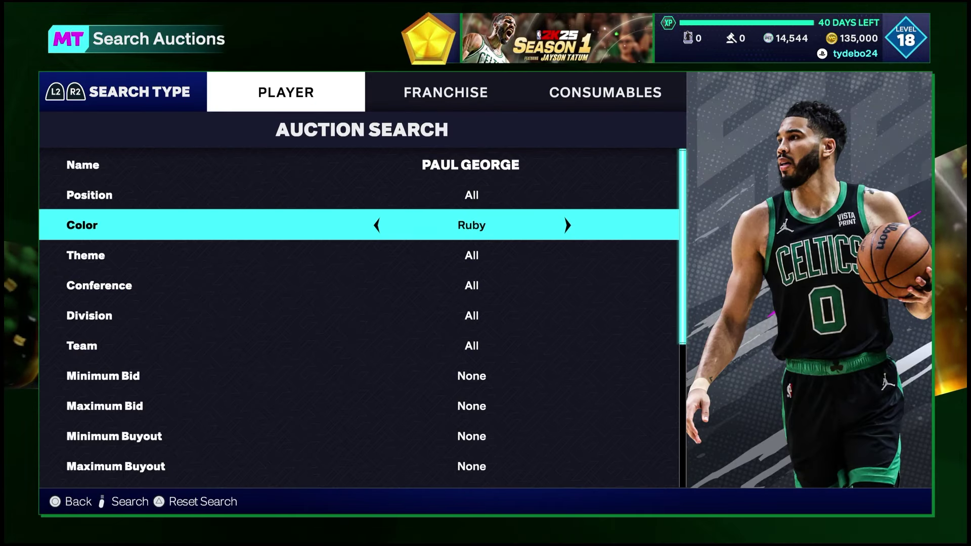
Set a maximum buyout and search the auctions for ruby Paul George cards.
key("Down")
key("Down")
key("Down")
key("Down")
key("Down")
key("Down")
key("Down")
key("Down")
key("Right")
key("Right")
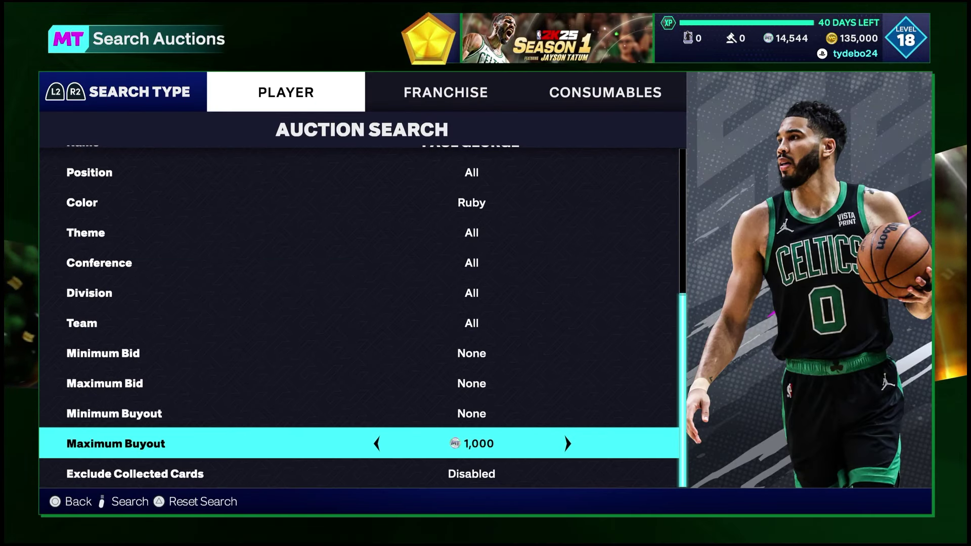
key("Return")
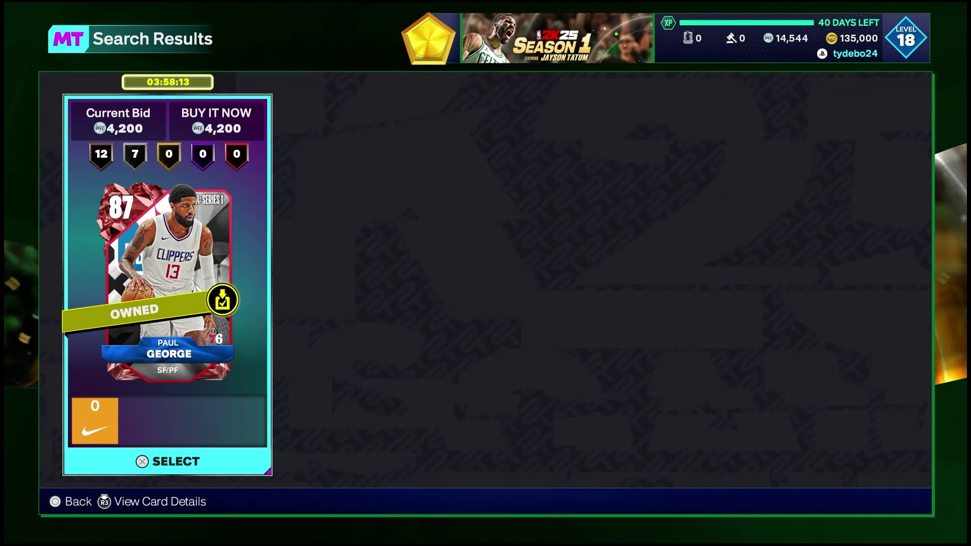
Raise the maximum buyout past 4,550 MT, rerun the search and browse the Paul George listings' buyout prices.
key("Escape")
key("Down")
key("Down")
key("Down")
key("Down")
key("Down")
key("Down")
key("Down")
key("Down")
key("Down")
key("Right")
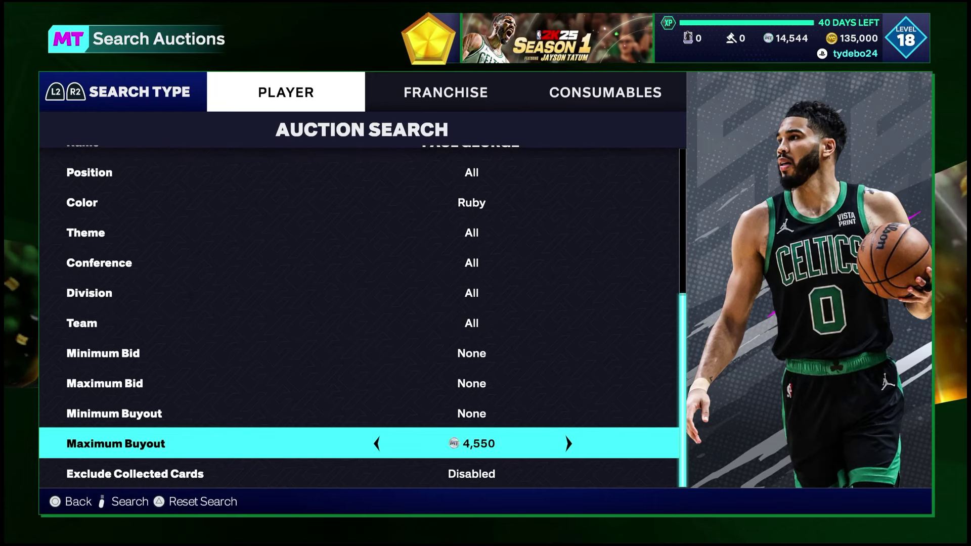
key("Right")
key("Right")
key("Return")
key("Right")
key("Right")
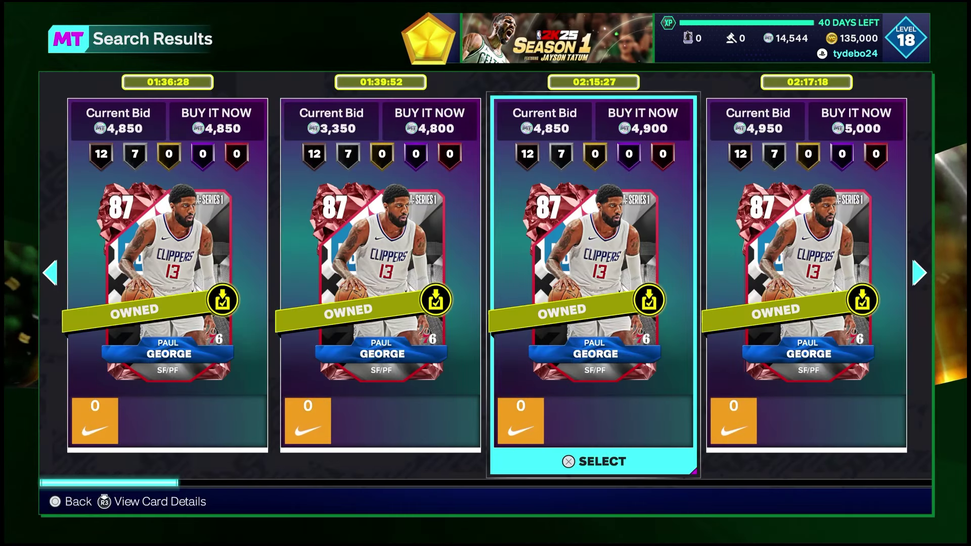
Leave the auction search and return to My Auctions on the Auctions page.
key("Escape")
key("Escape")
key("Escape")
key("Return")
key("Down")
key("Down")
key("Up")
key("Up")
key("Up")
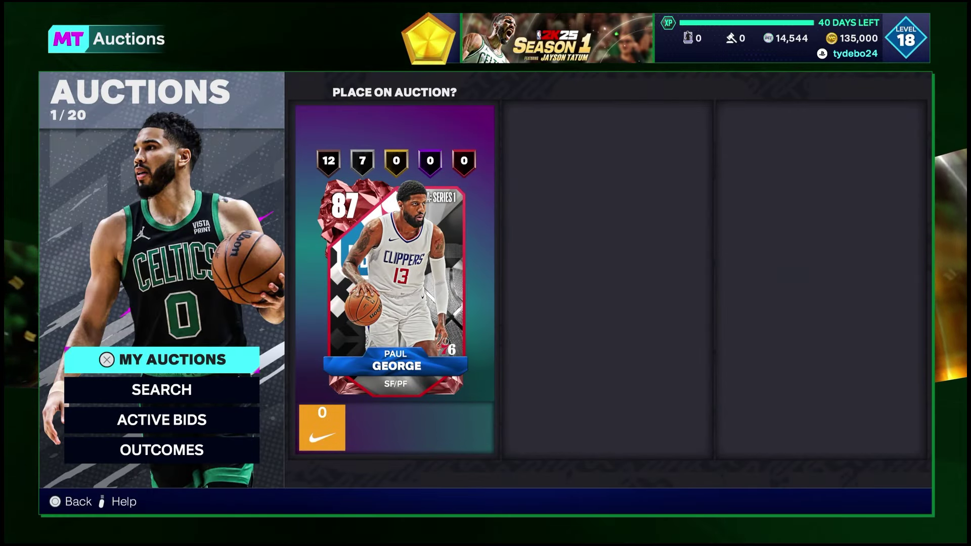
Put the ruby Paul George card up for auction for 4 hours with starting bid and buy-it-now price at 4,600 MT.
key("Return")
key("Return")
key("Return")
key("Up")
key("Right")
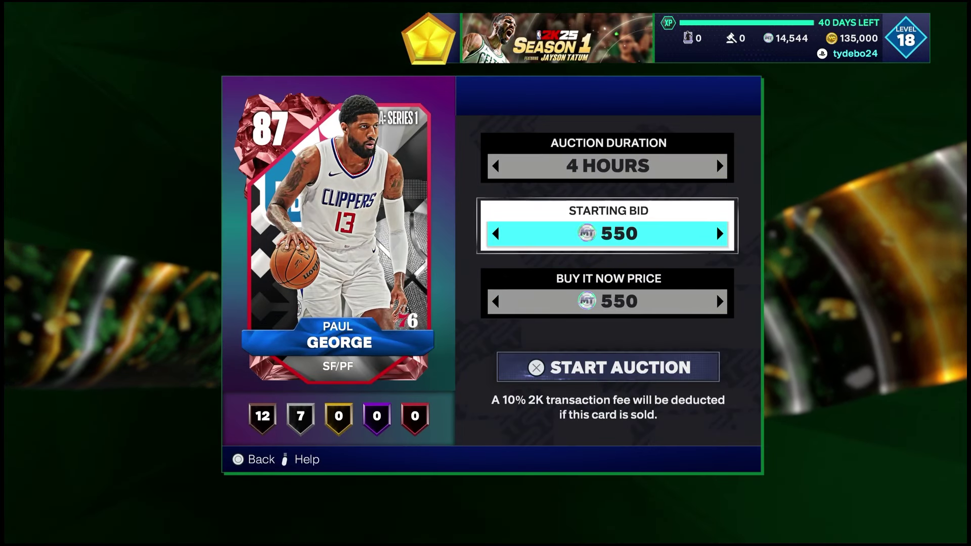
key("Right")
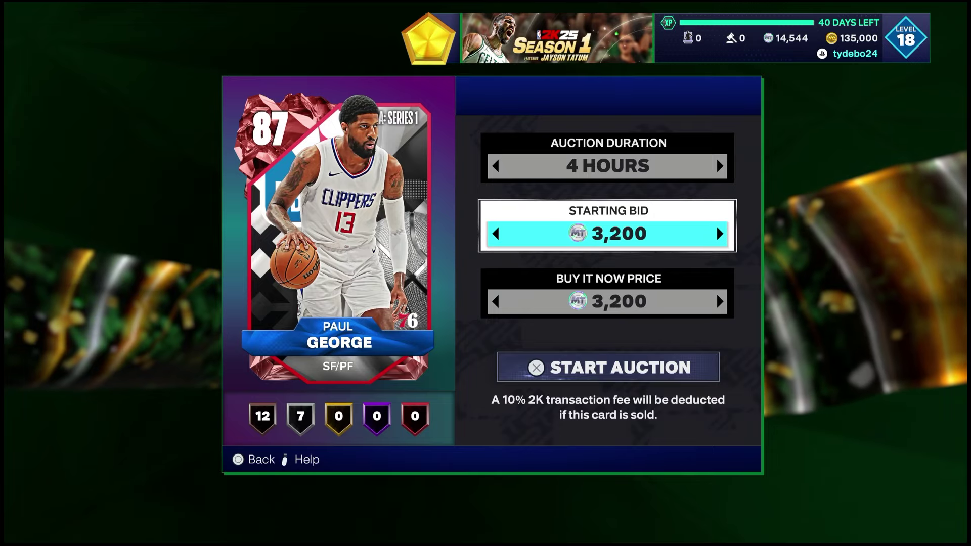
key("Right")
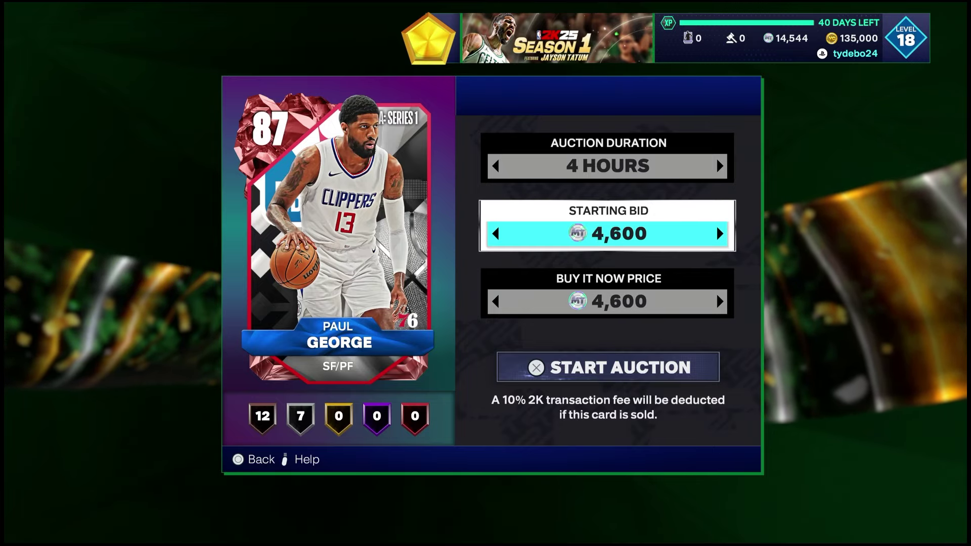
key("Return")
Leave the auctions and open the team's Edit Franchise page.
key("Escape")
key("Escape")
key("Left")
key("Right")
key("Right")
key("Return")
key("Return")
key("Right")
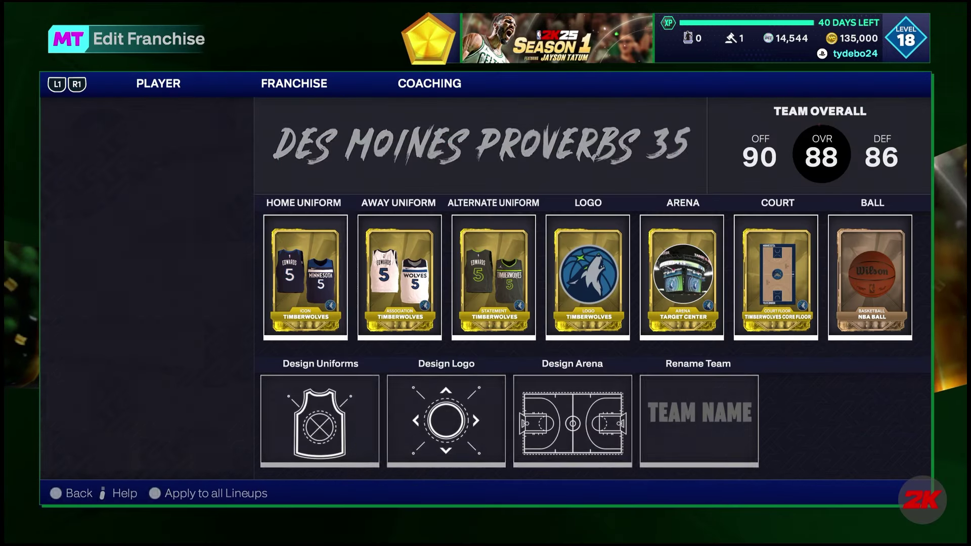
Open the Coach Gameplan from the team's coaching section and bring up the Tall lineup among the On the Fly Lineups.
key("Right")
key("Down")
key("Down")
key("Return")
key("Right")
key("Down")
key("Right")
key("Right")
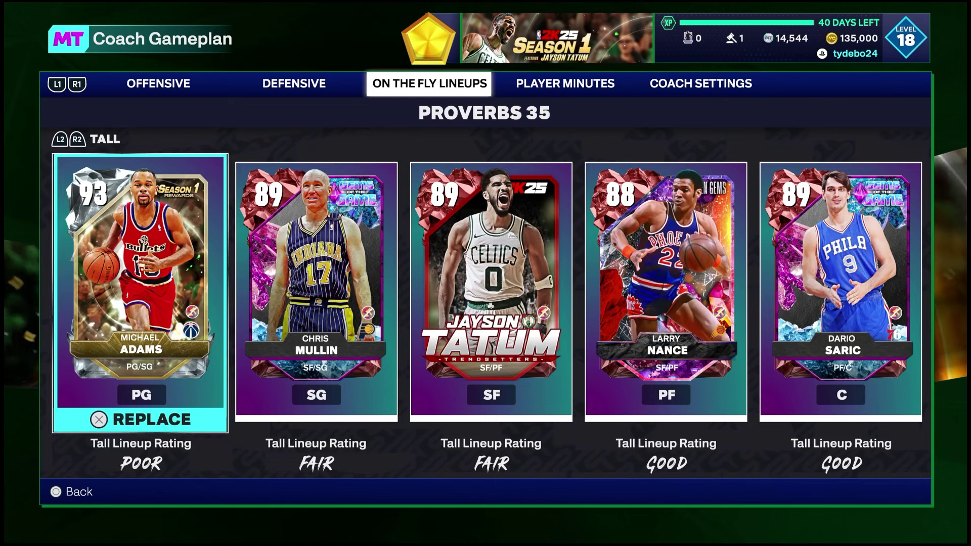
Switch the Coach Gameplan to its defensive settings and look through the list, returning to On-Ball Pressure.
key("Right")
key("Left")
key("Left")
key("Down")
key("Down")
key("Down")
key("Down")
key("Down")
key("Down")
key("Down")
key("Right")
key("Left")
key("Up")
key("Up")
key("Up")
key("Up")
key("Up")
key("Up")
key("Up")
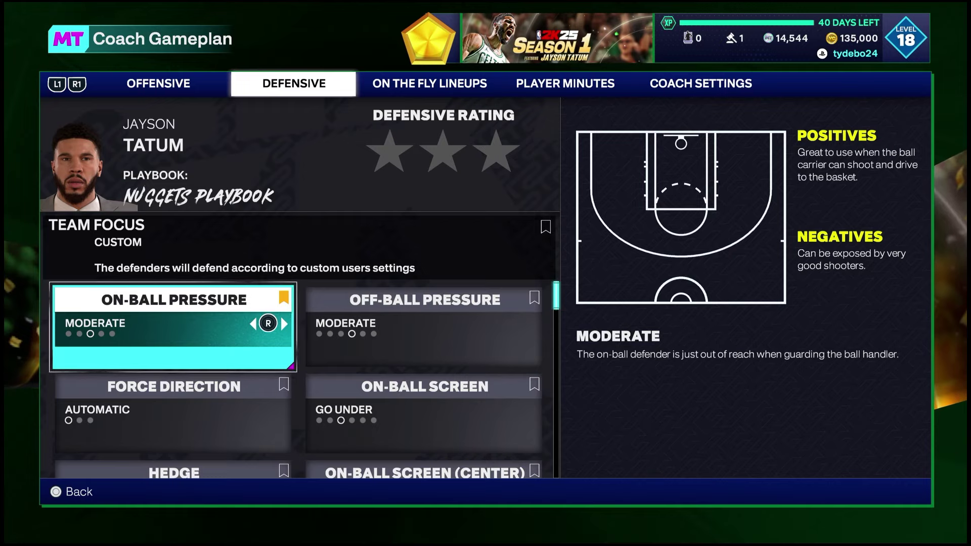
Examine the defensive settings from On-Ball Pressure down to Off-Ball Screen and back to Force Direction.
key("Down")
key("Down")
key("Down")
key("Down")
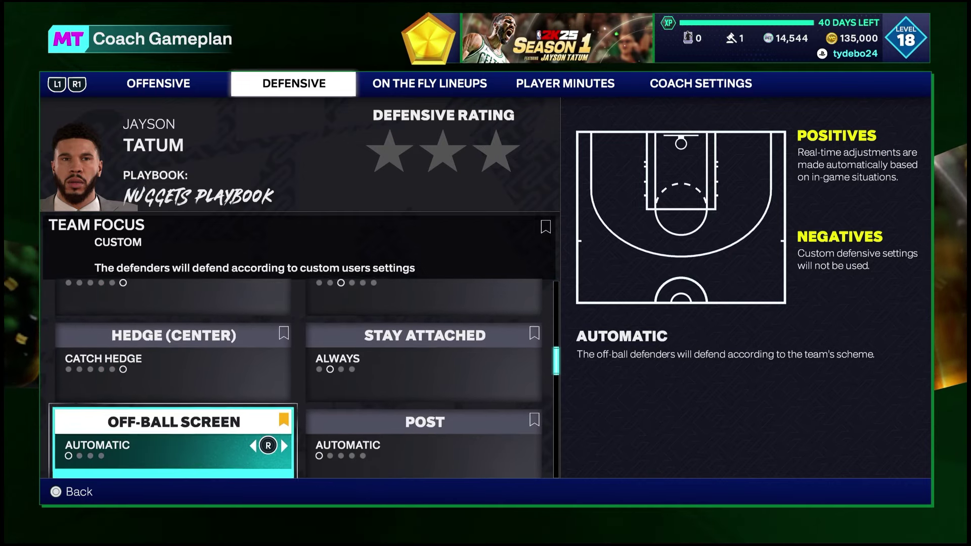
key("Up")
key("Up")
key("Up")
key("Up")
key("Down")
key("Down")
key("Up")
key("Up")
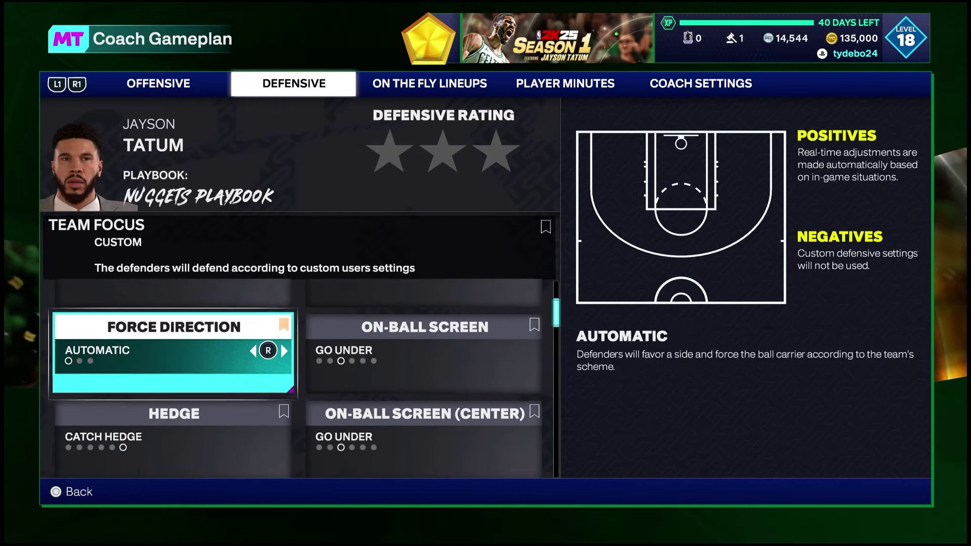
Review the pressure, Force Direction and On-Ball Screen options at the start of the defensive settings.
key("Right")
key("Down")
key("Up")
key("Up")
key("Left")
key("Down")
key("Right")
key("Up")
key("Left")
key("Down")
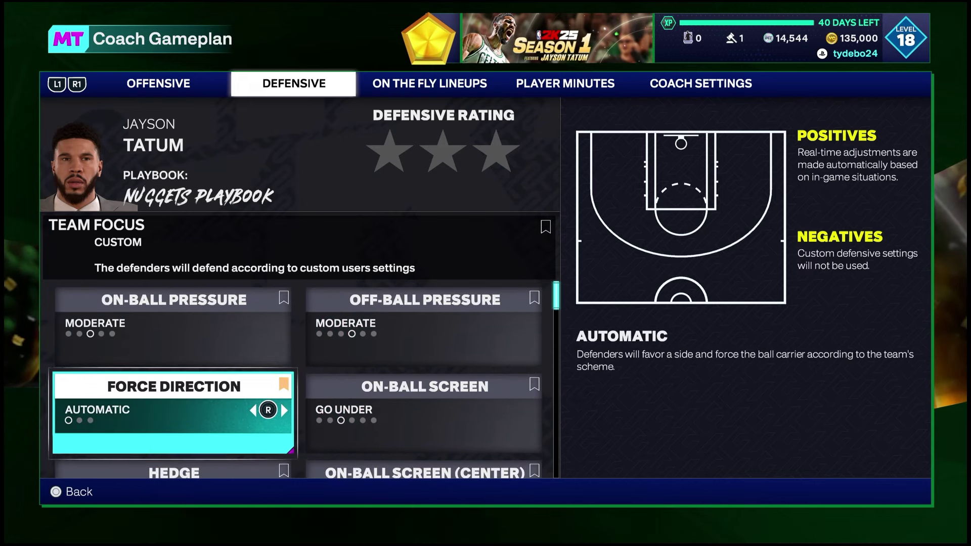